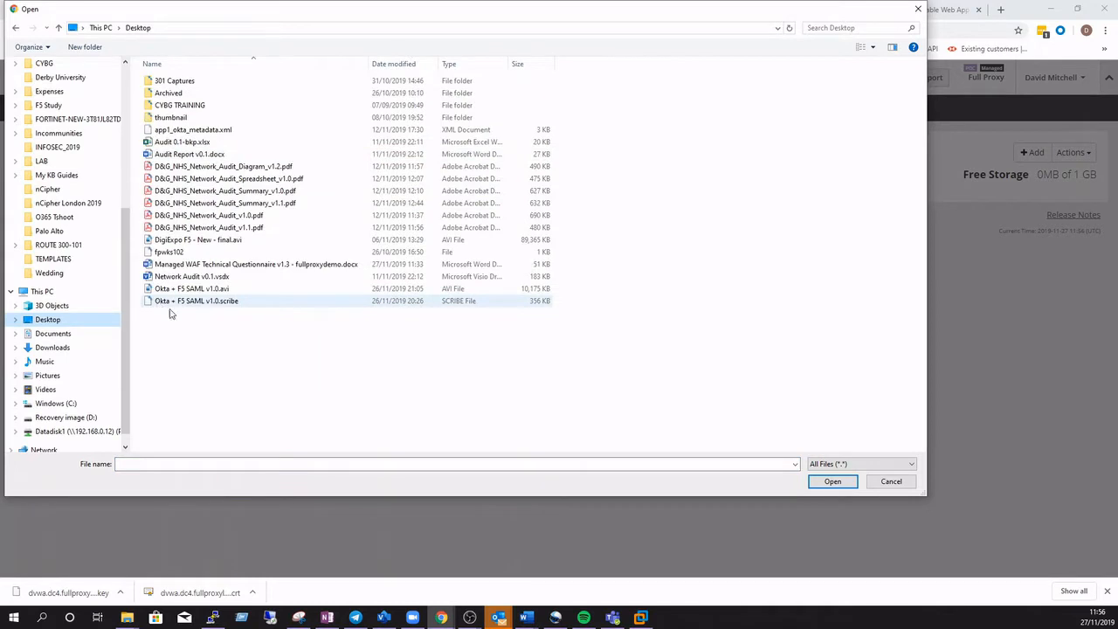
Upload the file 'Managed WAF Technical Questionnaire v1.3 - fullproxydemo.docx' to the Secure File Repository and dismiss the upload notice
double_click(187, 264)
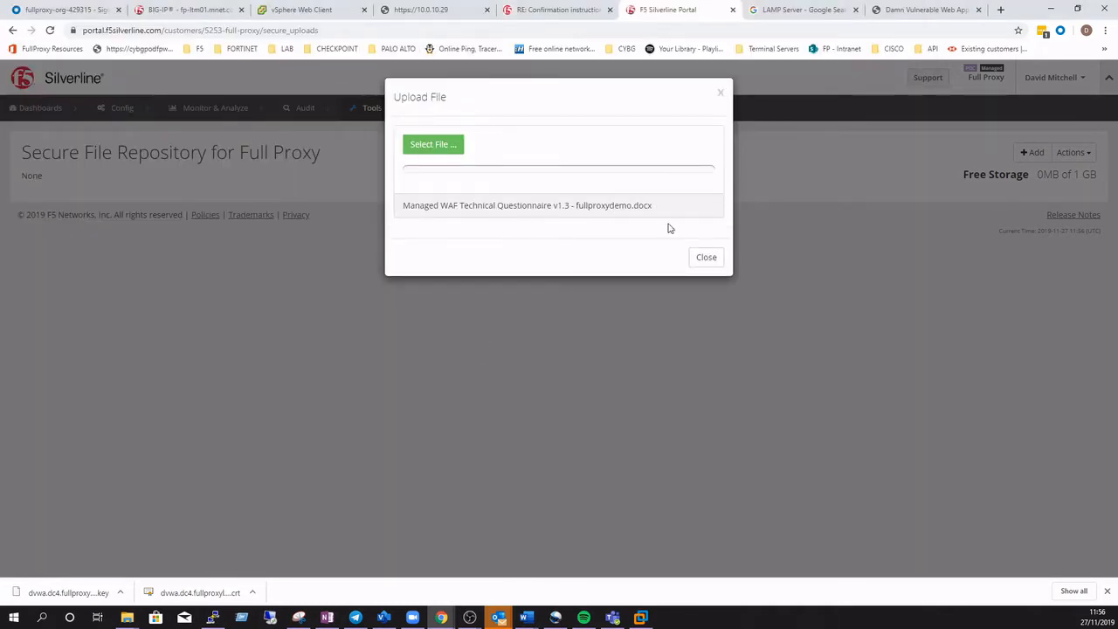
left_click(703, 258)
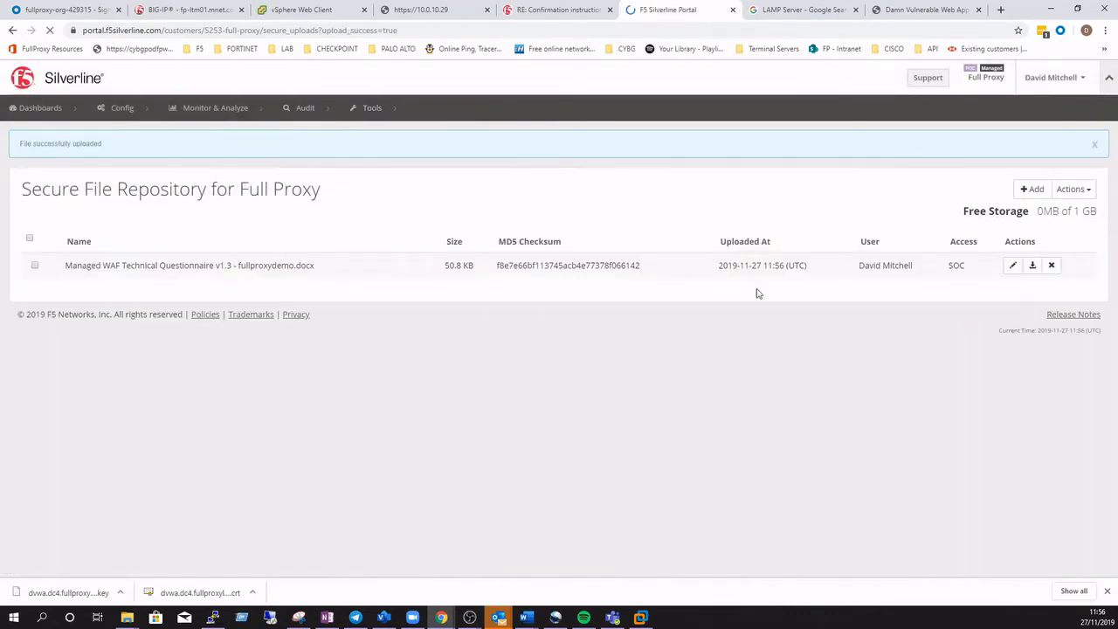
left_click(1088, 192)
left_click(832, 253)
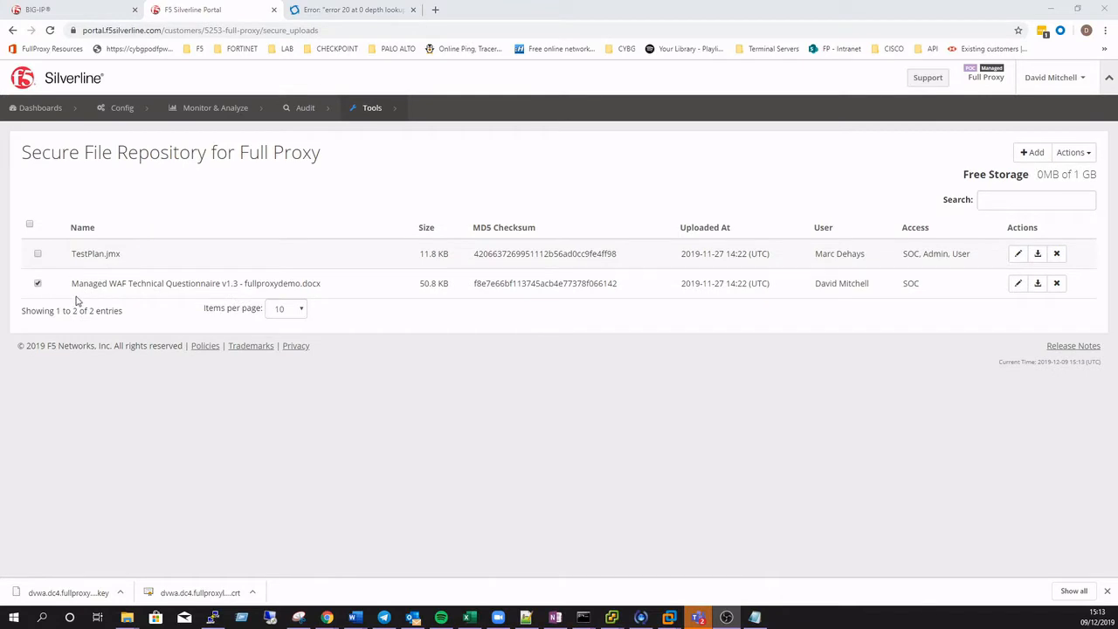
Highlight the questionnaire's file name and browse the Proxy Configuration options
triple_click(73, 285)
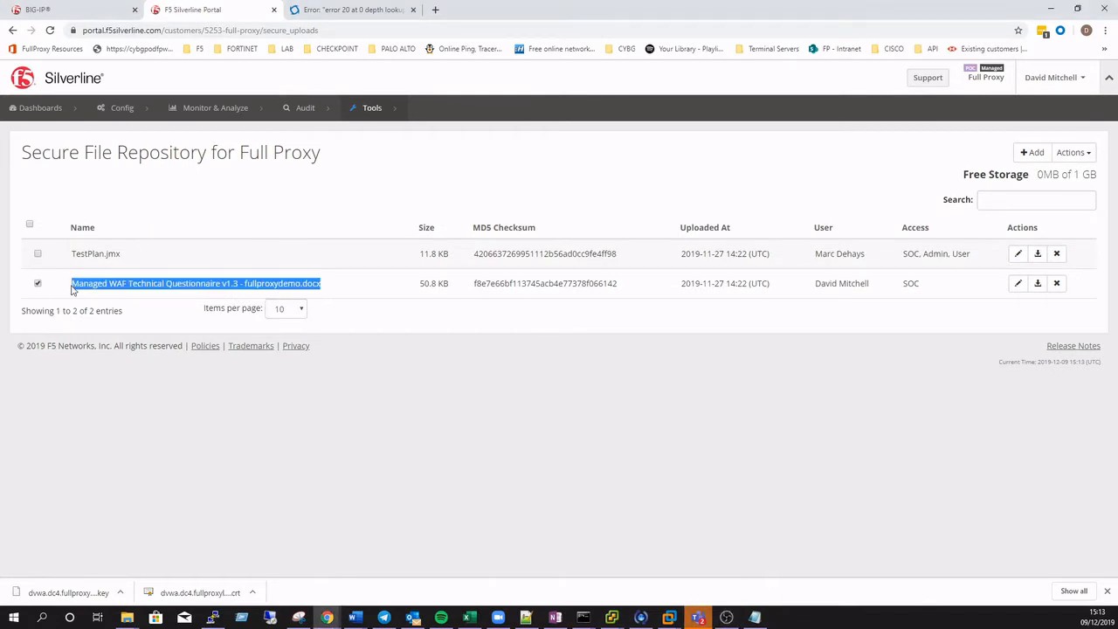
mouse_move(145, 112)
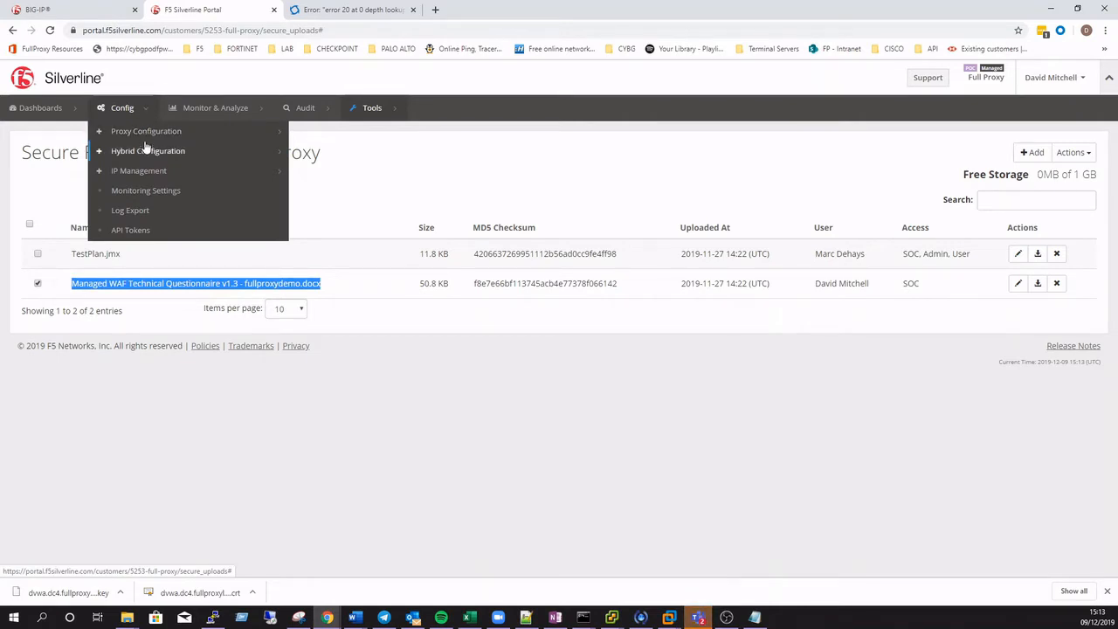
left_click(146, 135)
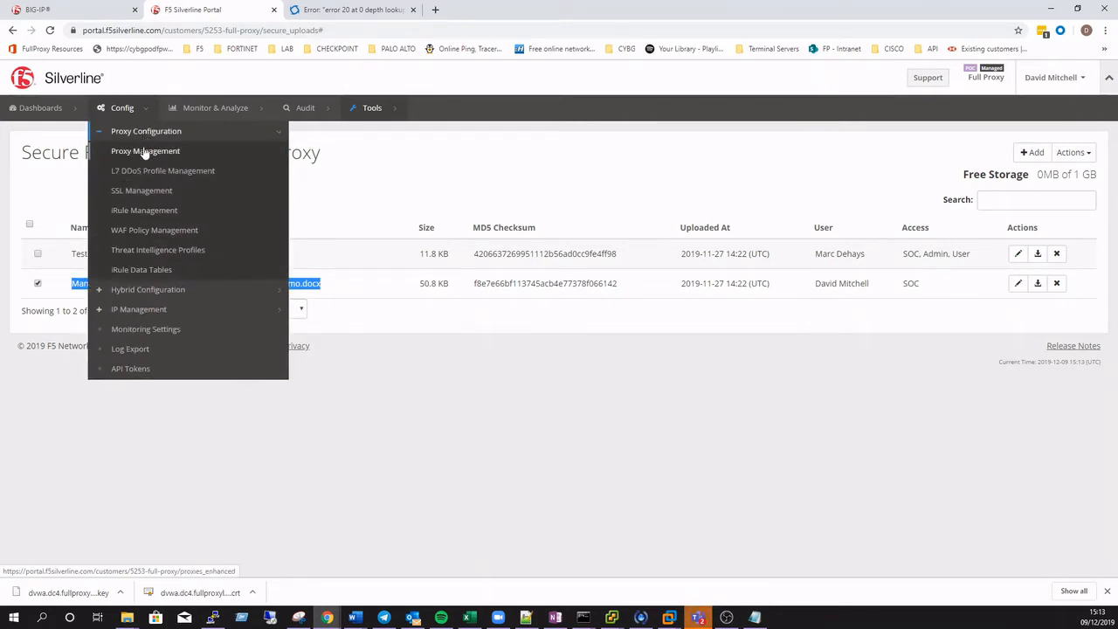
left_click(142, 231)
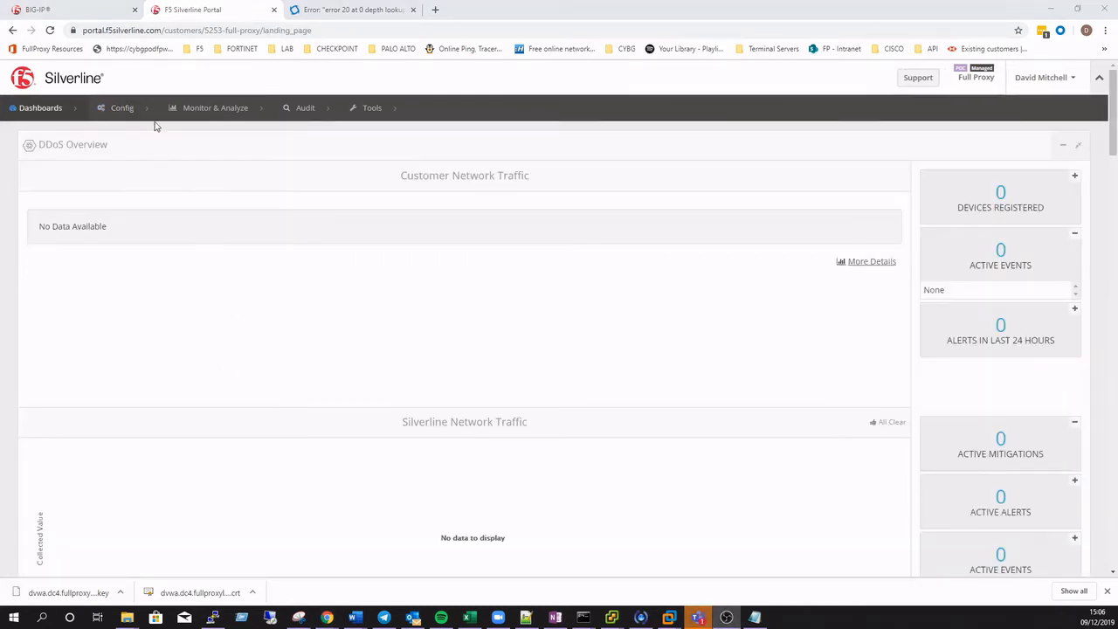
Open SSL Management under Proxy Configuration
left_click(147, 107)
left_click(147, 132)
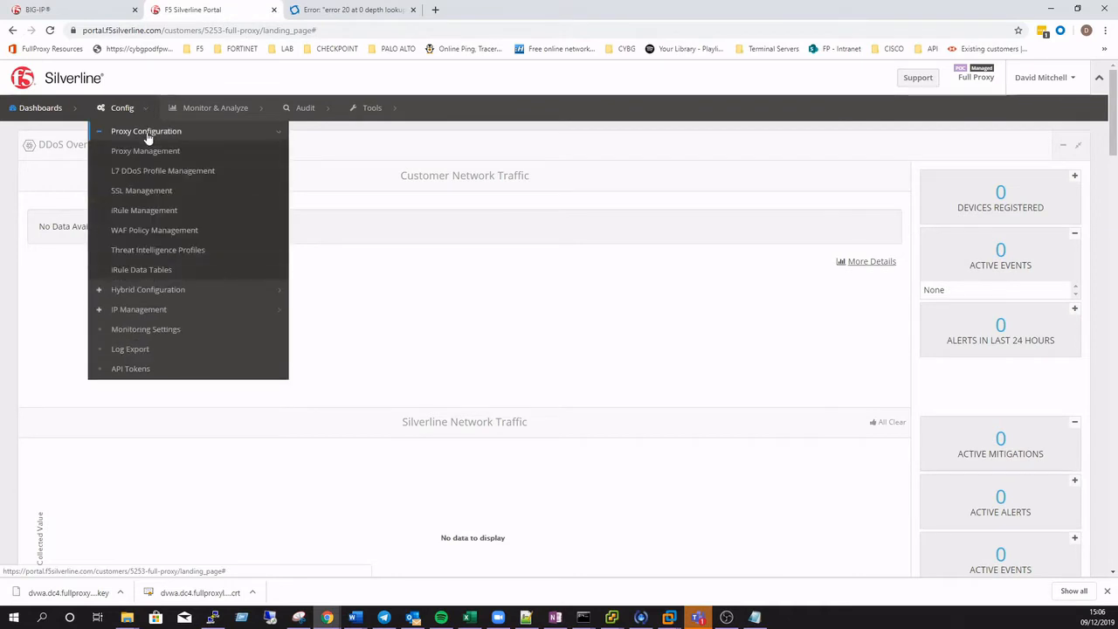
left_click(155, 190)
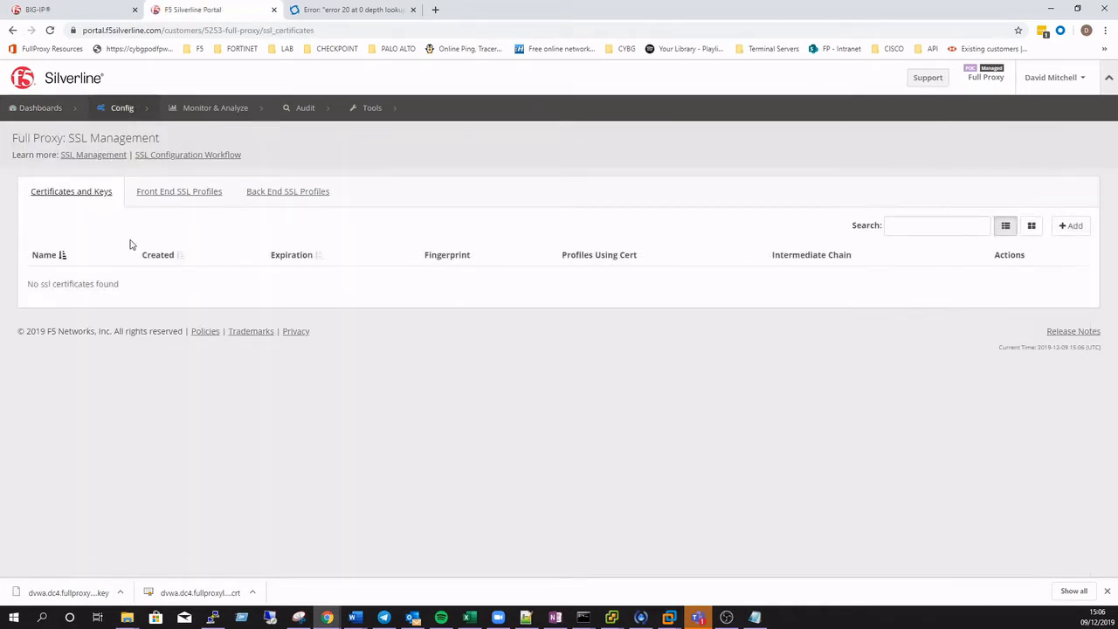
Start a new SSL certificate and name it dvwa.dc4.fullproxylabs.com
left_click(1071, 225)
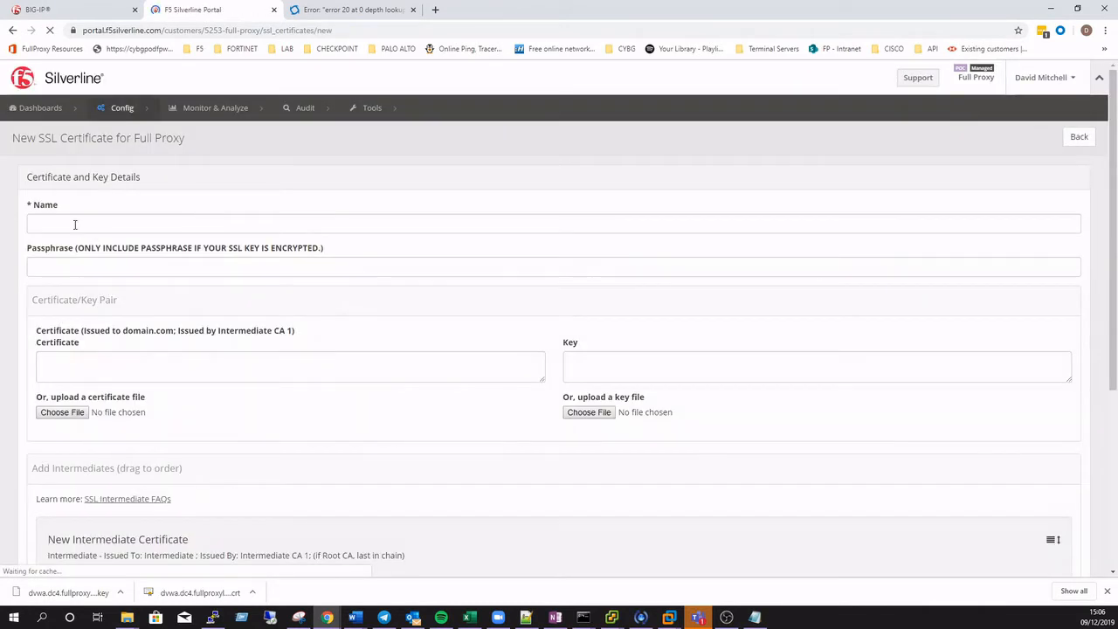
left_click(75, 224)
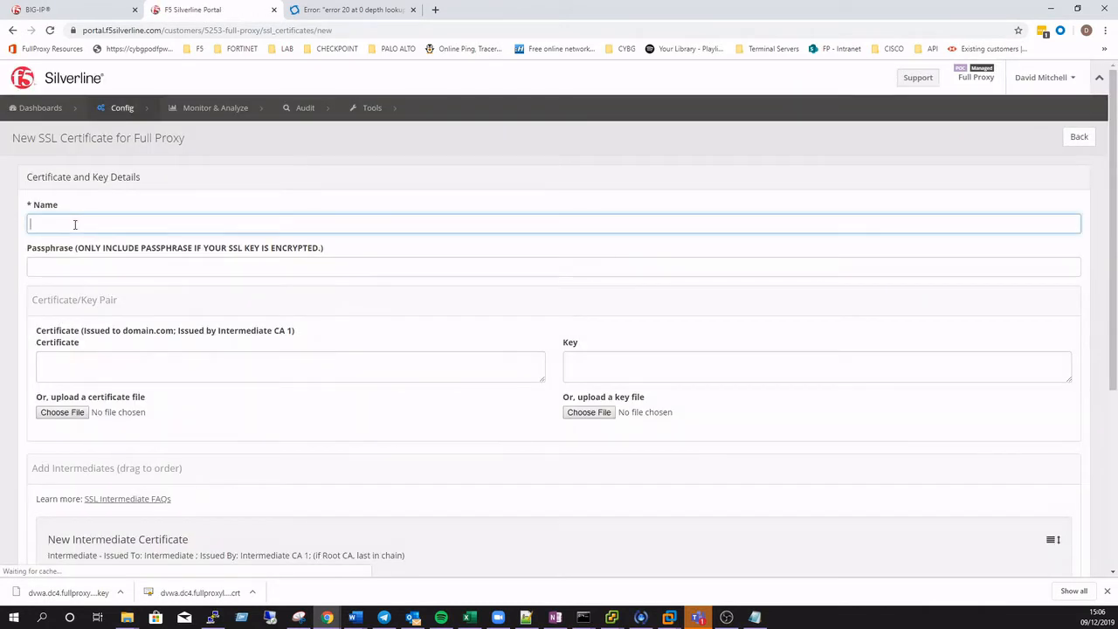
type("dvwa")
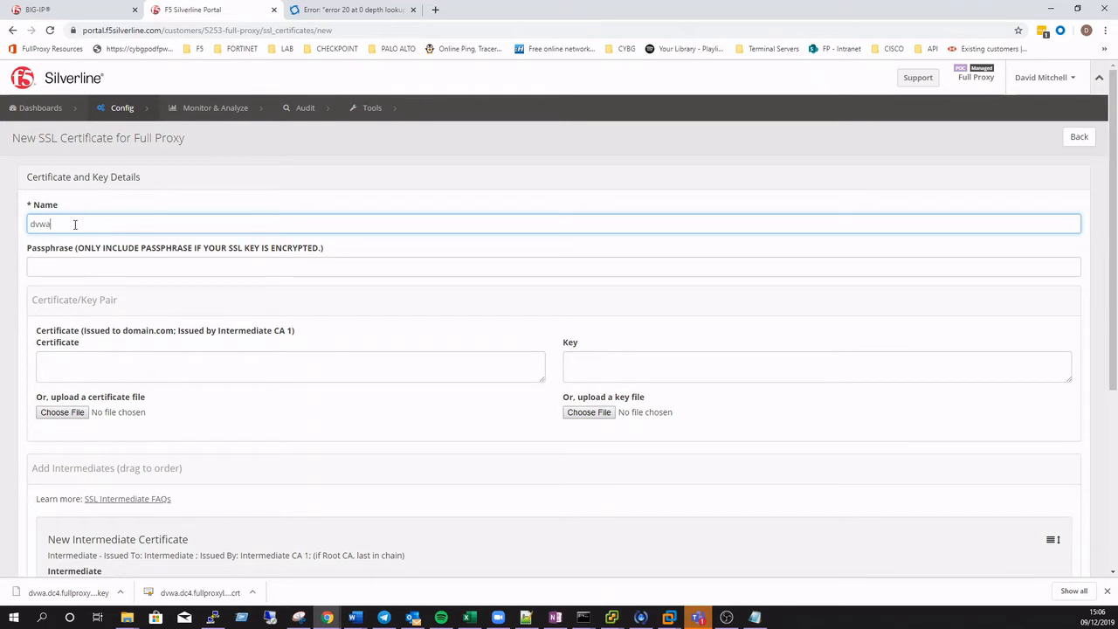
type(".dc4.fullproxylabs.com")
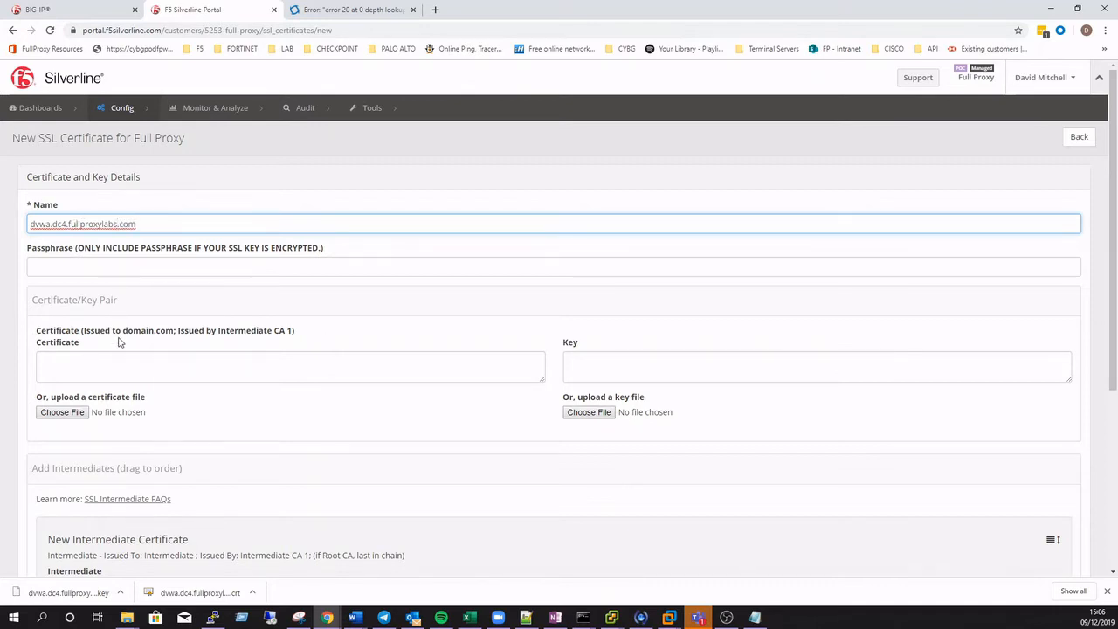
Upload the certificate file dvwa.dc4.fullproxylabs.com_2019-12-09.crt from Downloads
left_click(112, 362)
left_click(77, 414)
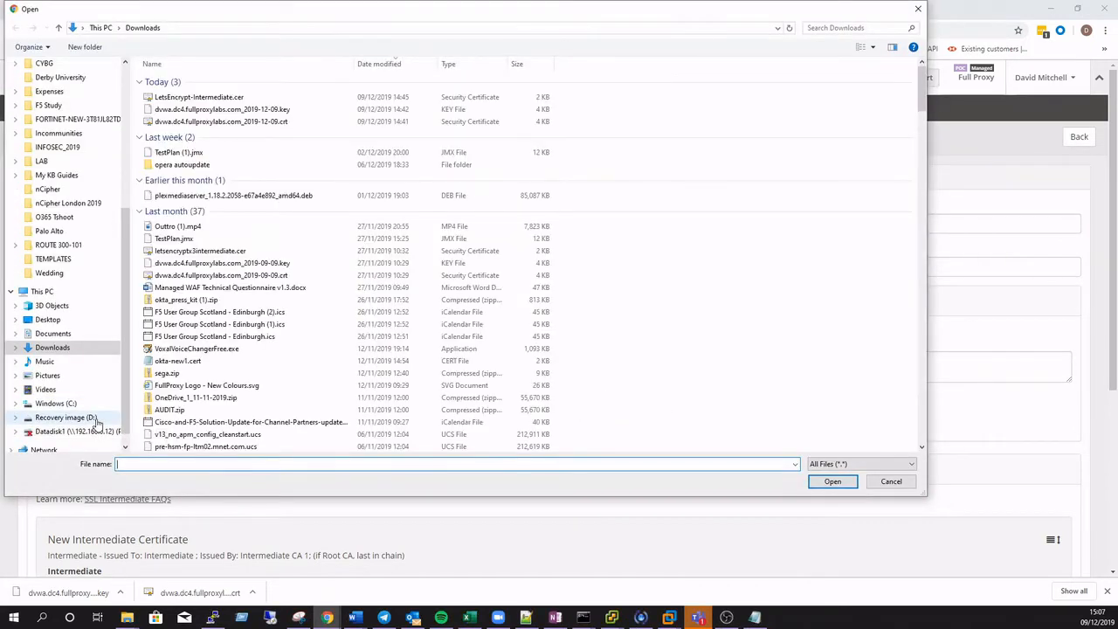
left_click(219, 121)
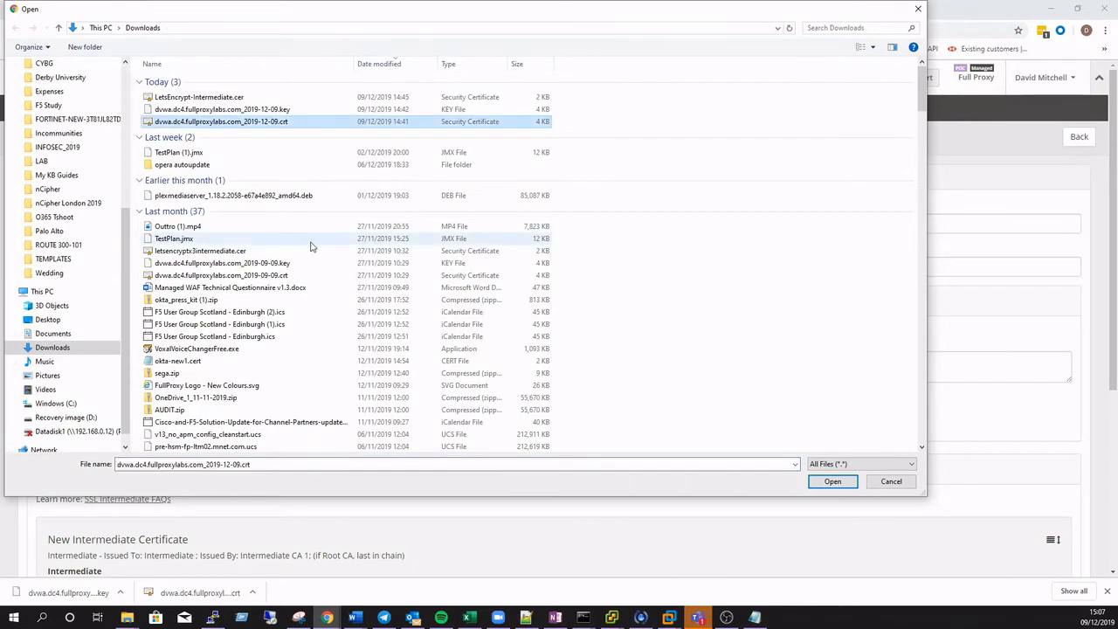
left_click(844, 486)
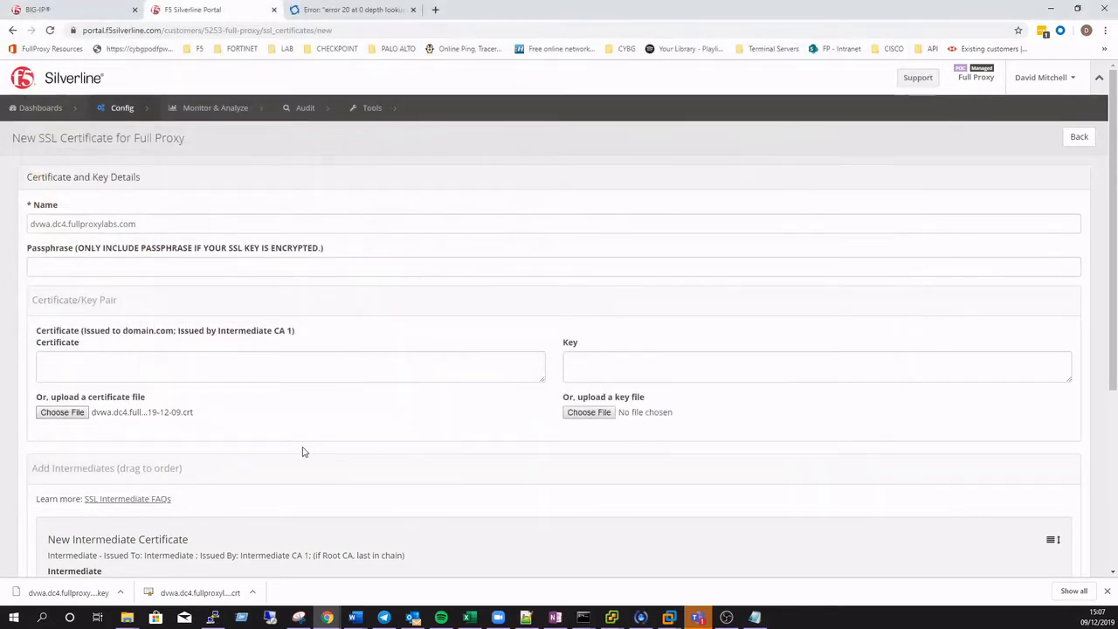
Upload the key file dvwa.dc4.fullproxylabs.com_2019-12-09.key from Downloads
left_click(587, 412)
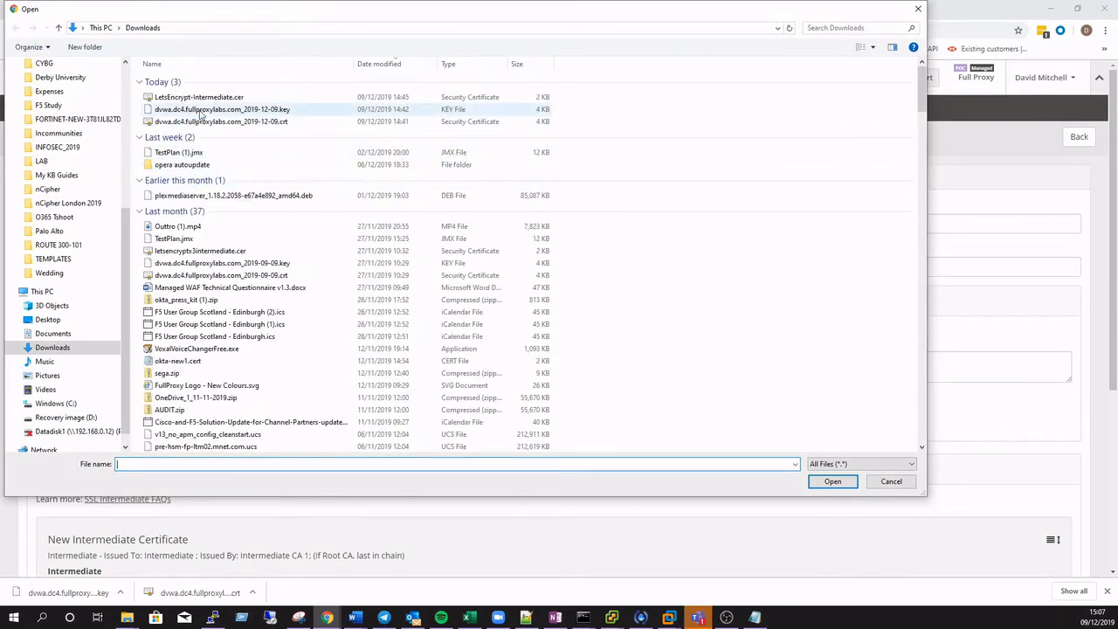
left_click(200, 113)
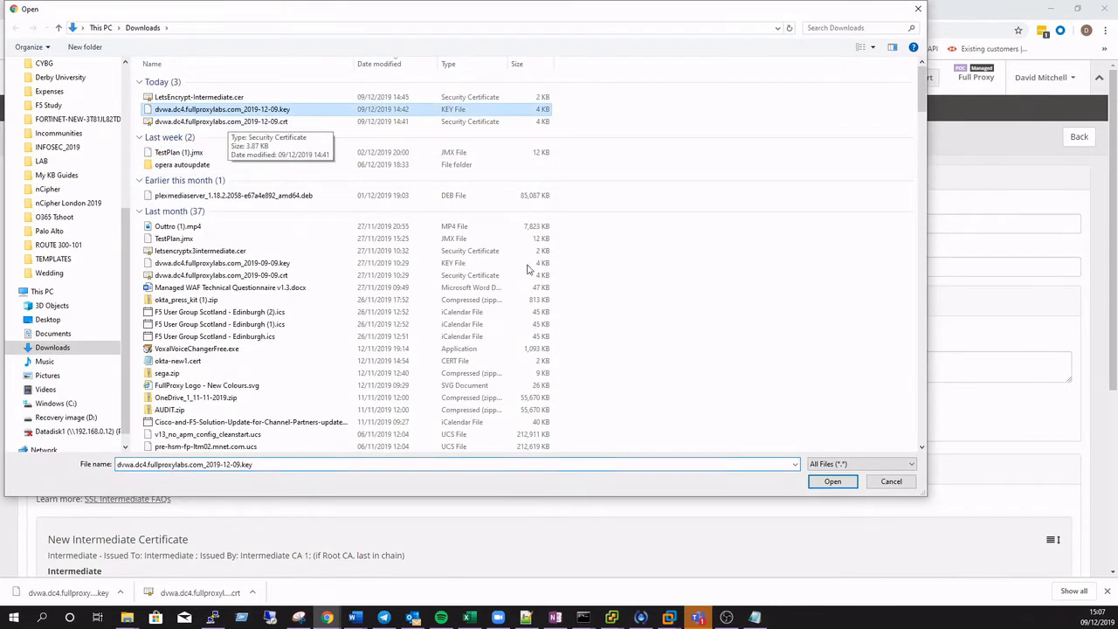
left_click(832, 481)
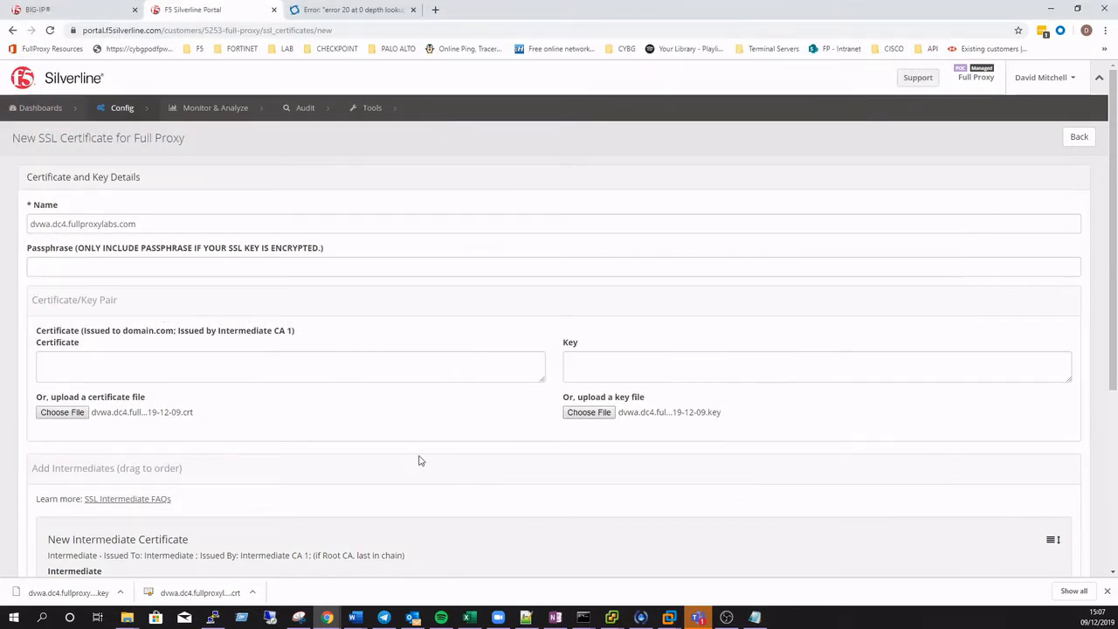
Upload LetsEncrypt-Intermediate.cer as the new intermediate certificate
scroll(417, 459, "down", 2)
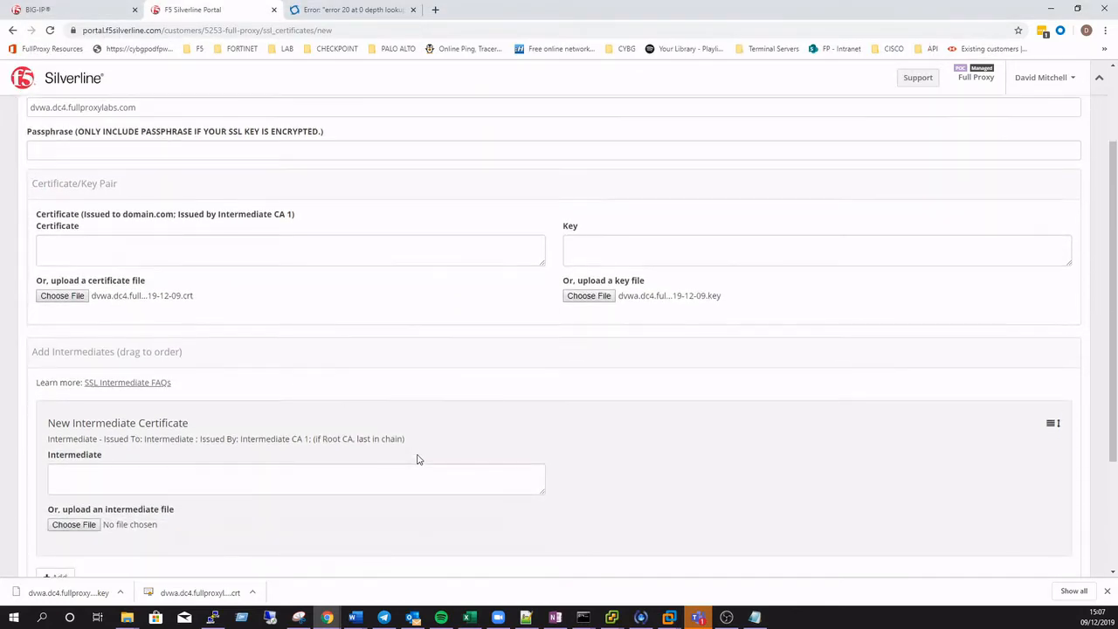
scroll(418, 459, "down", 1)
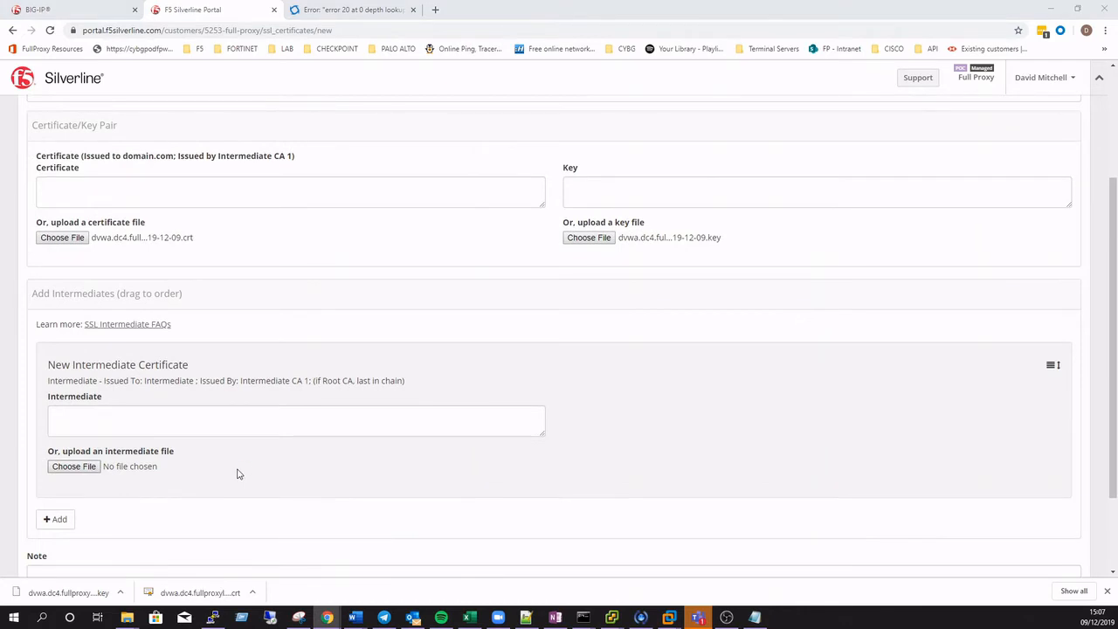
left_click(236, 474)
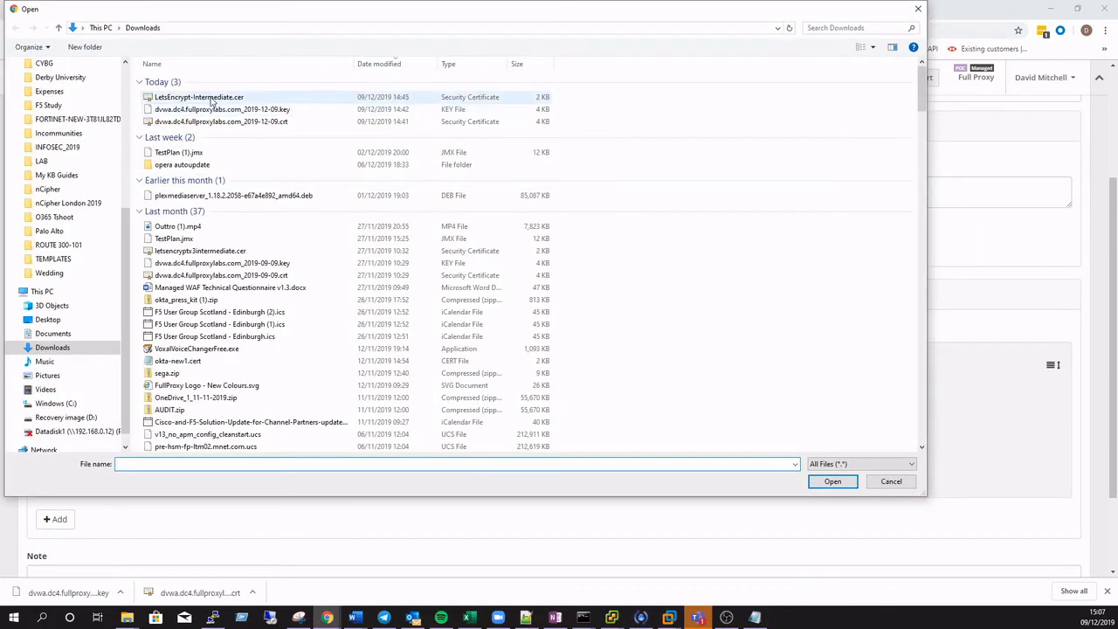
left_click(201, 97)
left_click(832, 481)
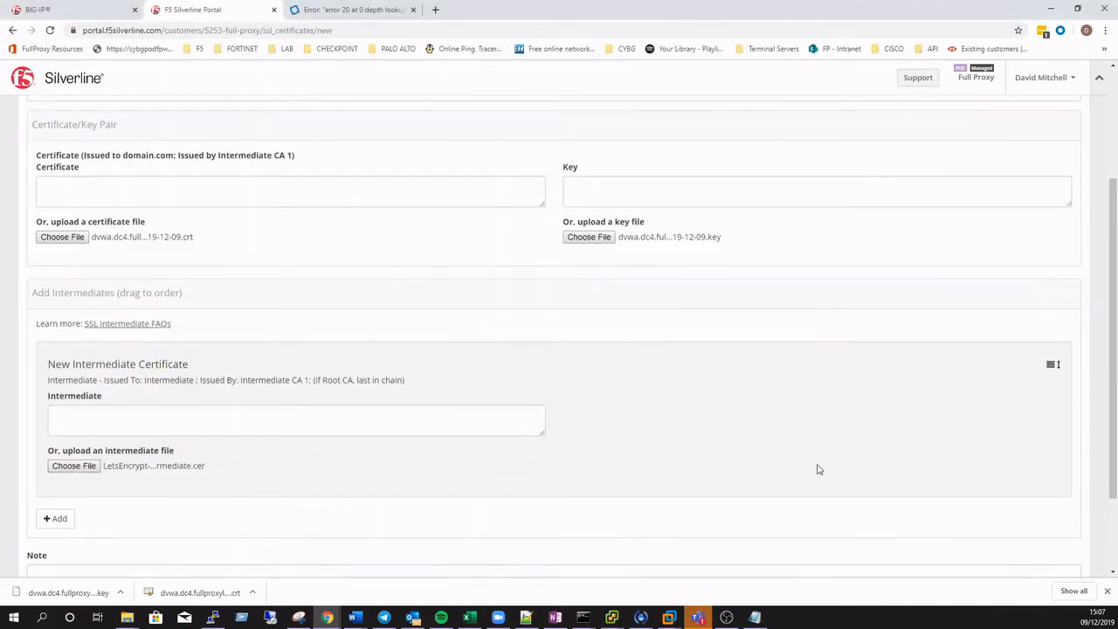
Save the new SSL certificate and accept the deployment note
scroll(816, 466, "down", 2)
left_click(1066, 504)
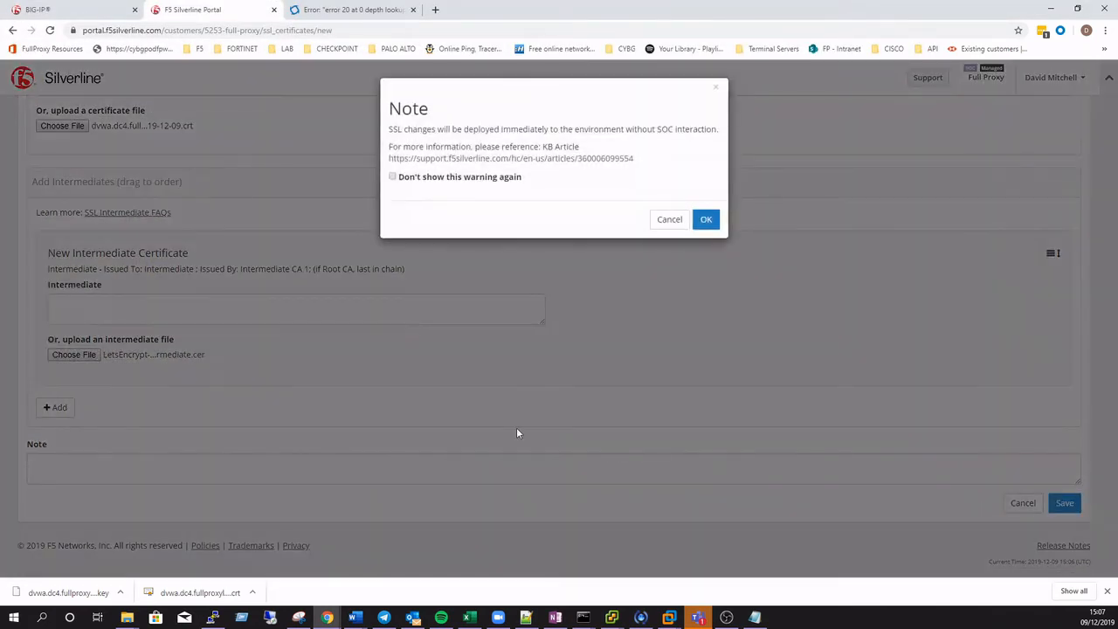
left_click(707, 221)
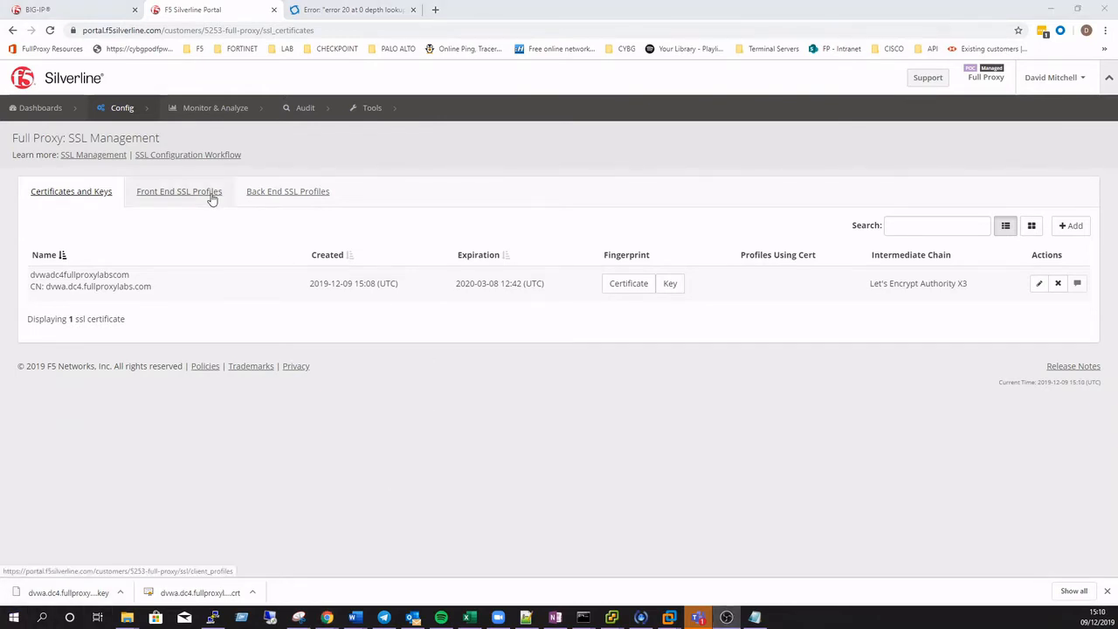
Add a new front end SSL profile named dvwa_clientssl
left_click(212, 194)
left_click(1073, 228)
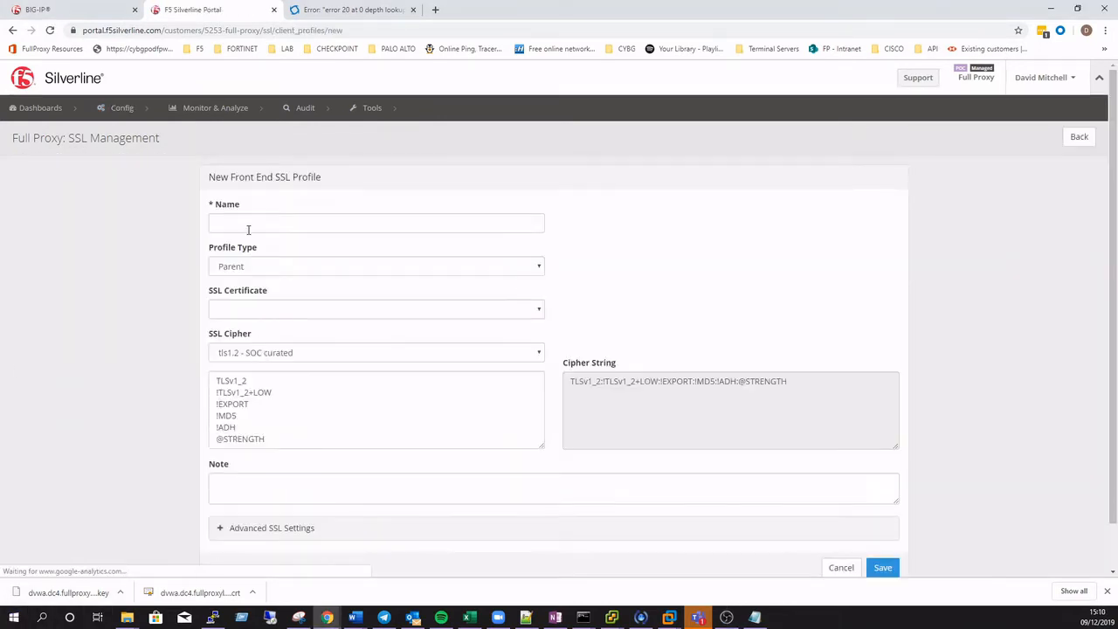
left_click(248, 229)
type("dvw")
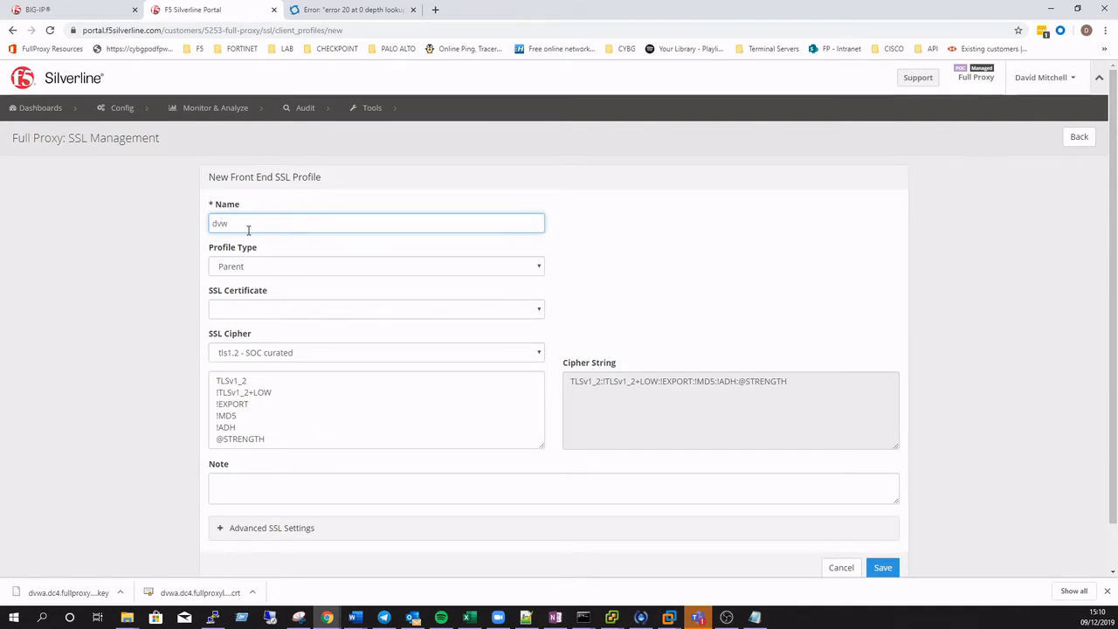
type("a_clientssl")
Assign the dvwadc4fullproxylabscom certificate to the front end profile, review advanced settings, and save it
left_click(279, 310)
left_click(262, 333)
left_click(224, 527)
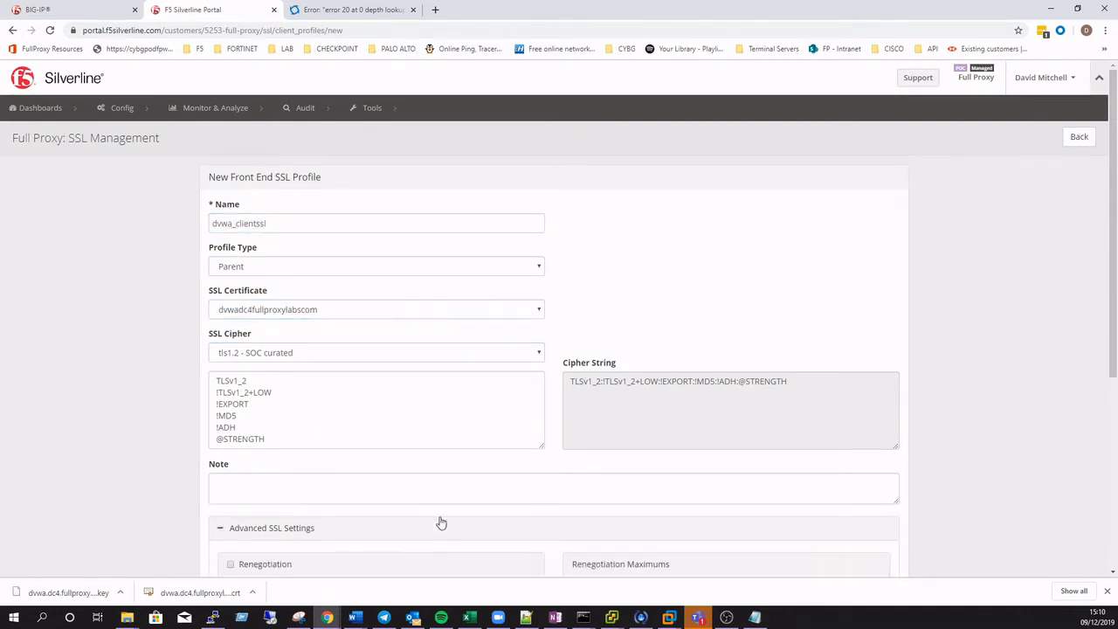
scroll(439, 522, "down", 3)
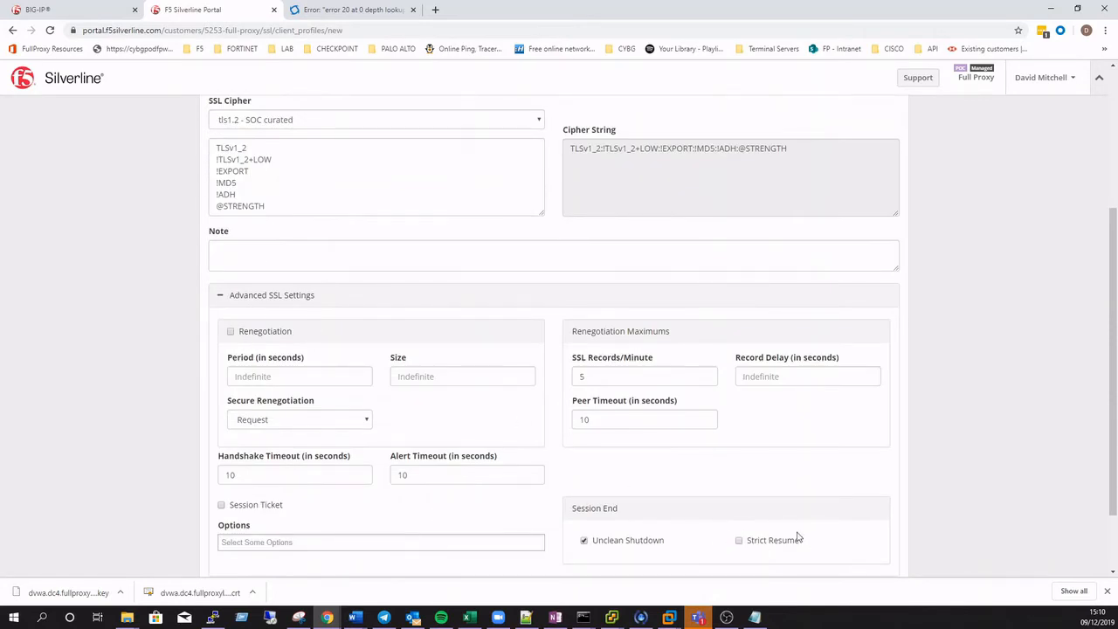
scroll(799, 536, "down", 1)
left_click(884, 520)
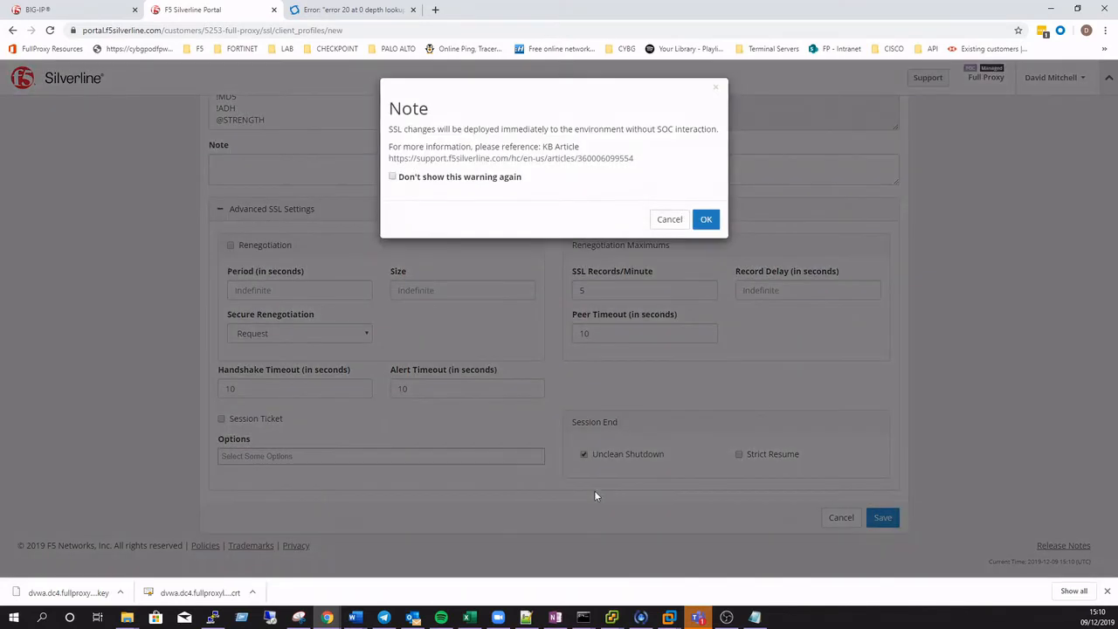
left_click(706, 219)
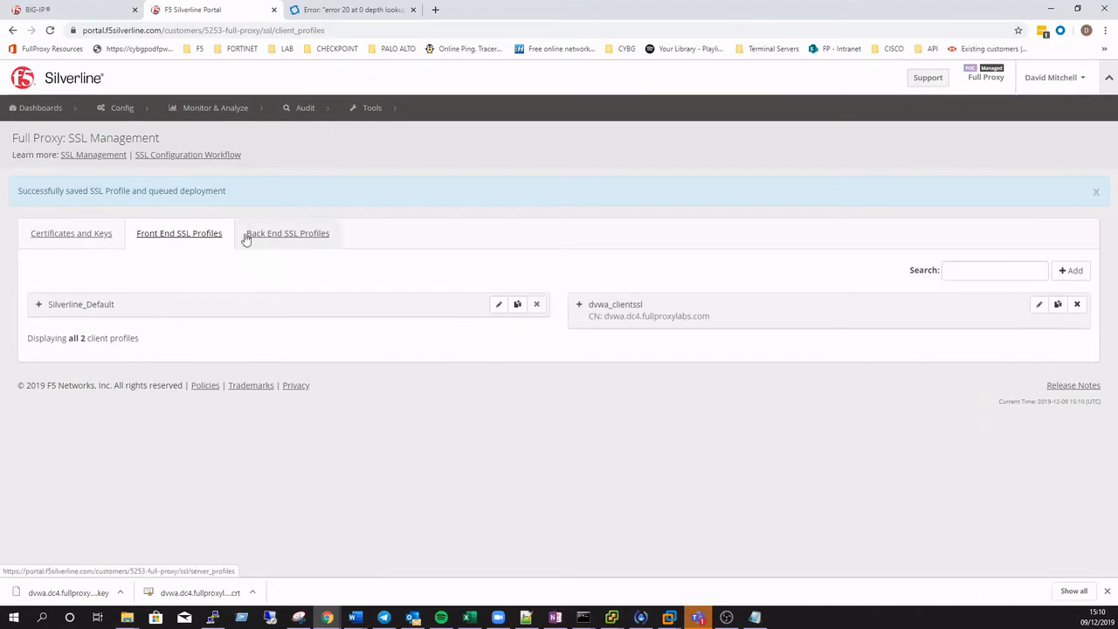
Add a new back end SSL profile named dvwa_serverssl
left_click(266, 235)
left_click(1071, 228)
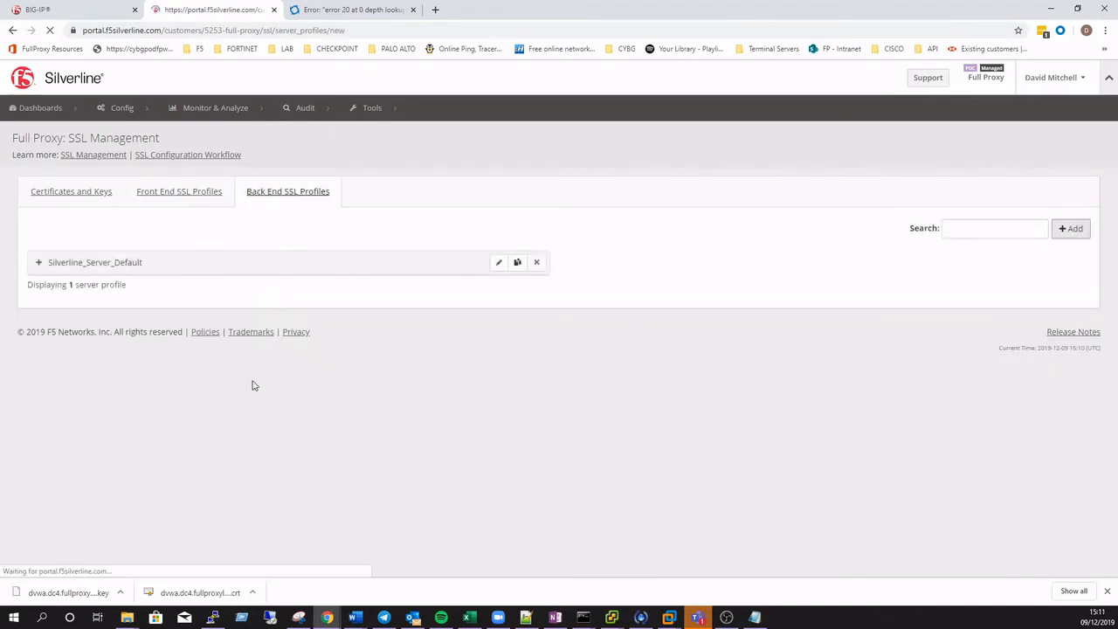
left_click(253, 222)
type("dvwa")
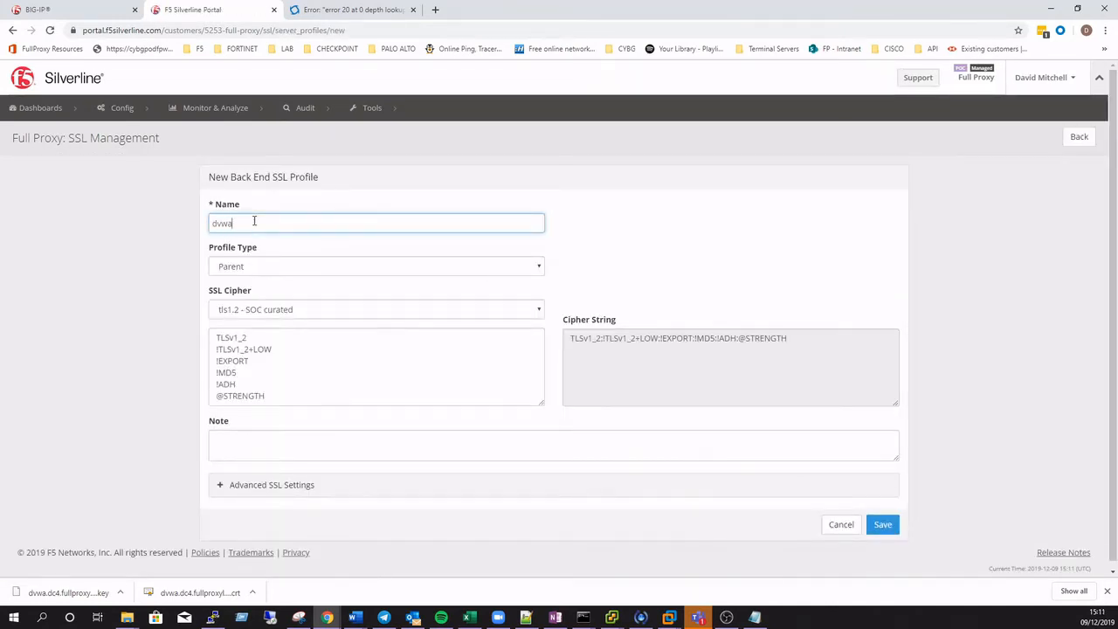
type("_serverssl")
Review the back end profile's advanced SSL settings, save it and accept the deployment note
left_click(266, 485)
scroll(891, 524, "down", 3)
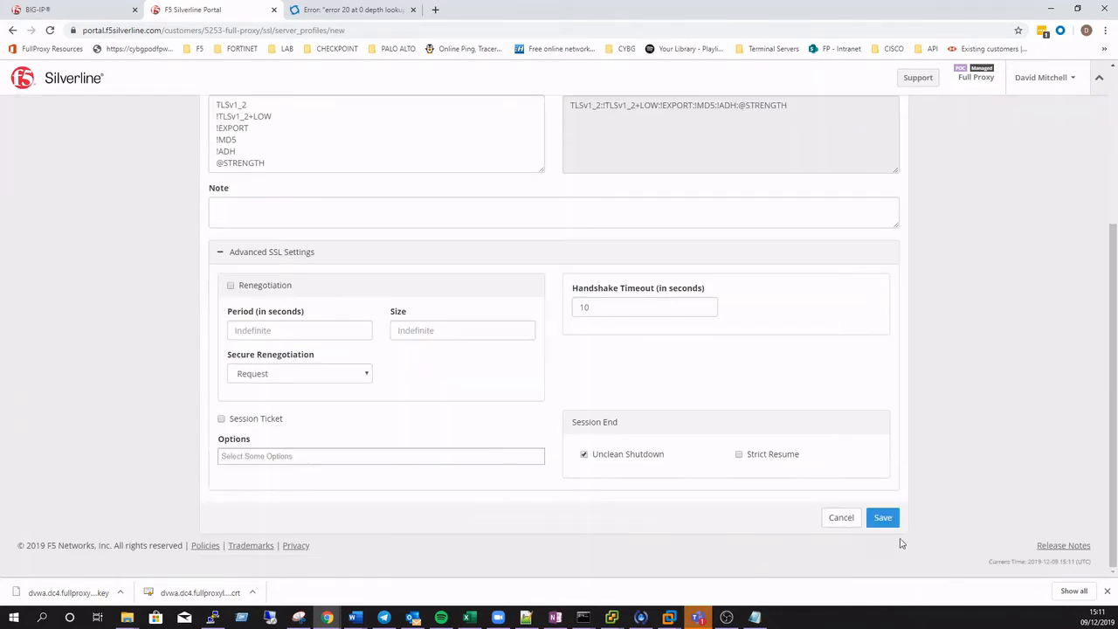
left_click(882, 517)
left_click(706, 221)
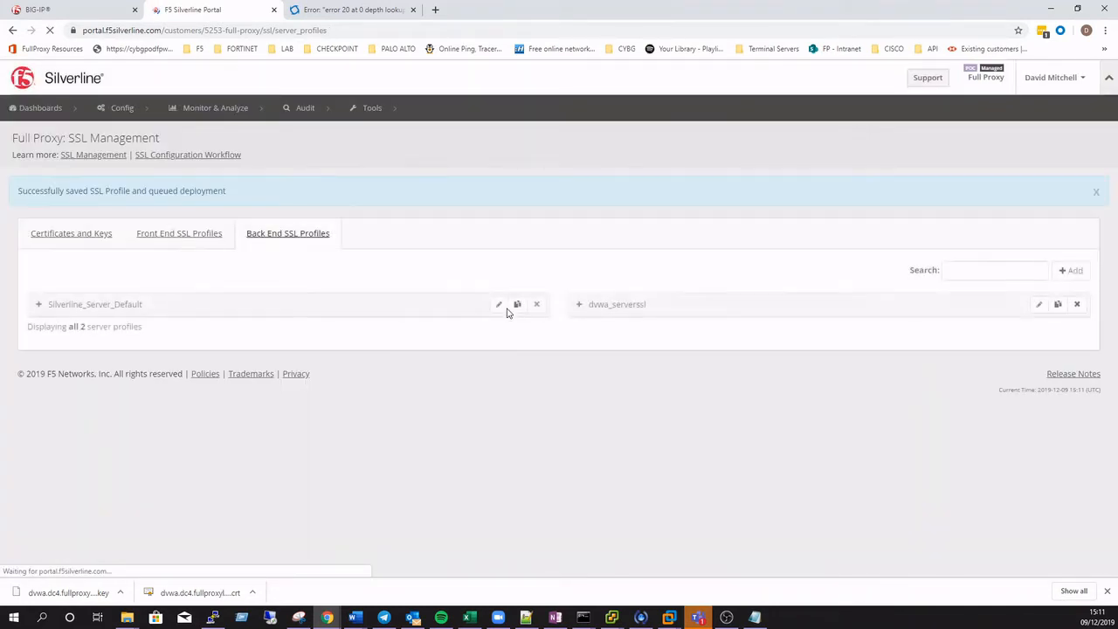
Create a new full proxy named dvwa-policy-1 with back end IP 88.98.255.75 and save it
left_click(91, 233)
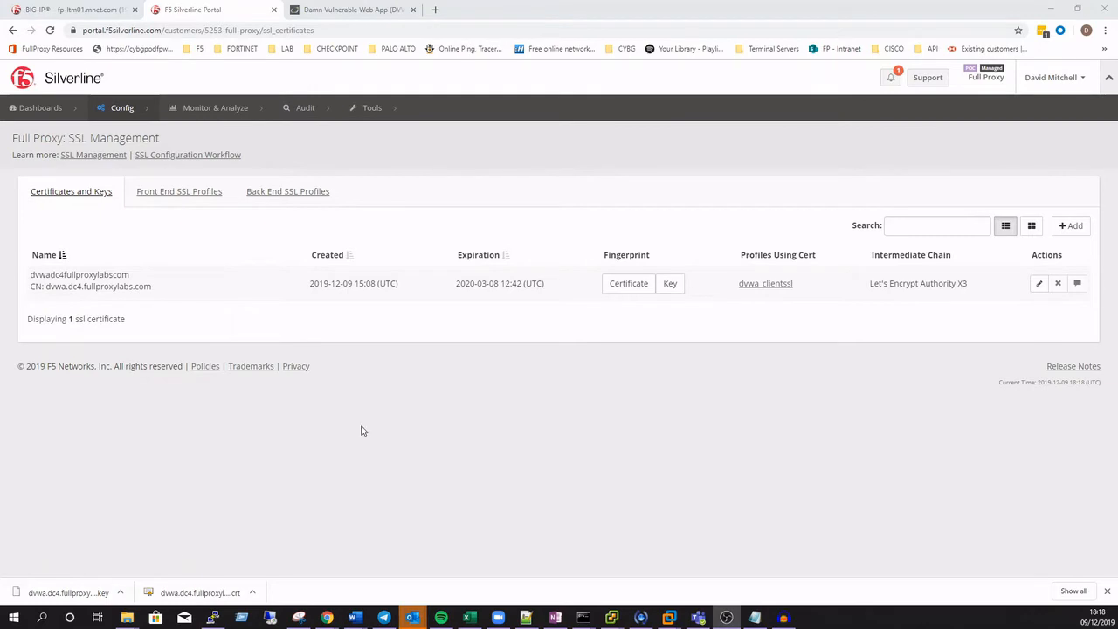
left_click(145, 112)
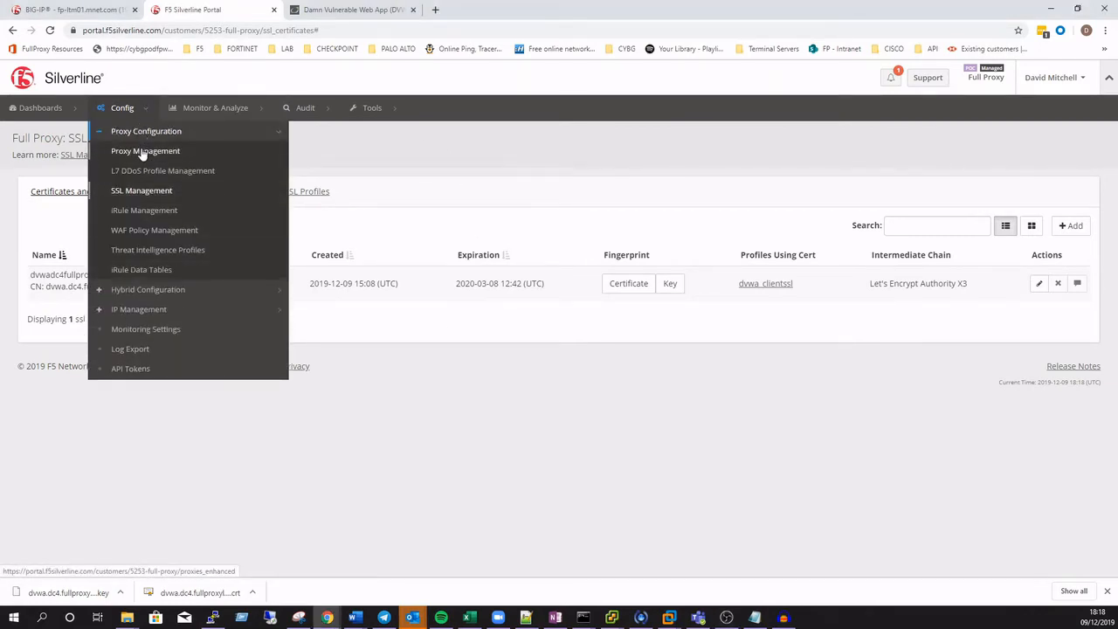
left_click(142, 152)
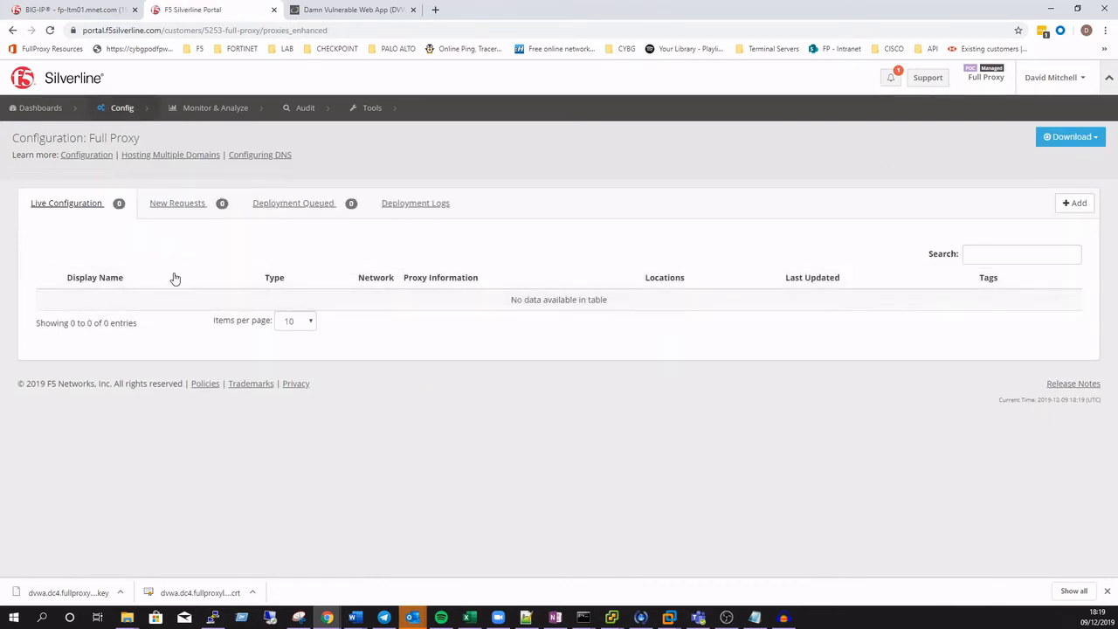
left_click(1077, 204)
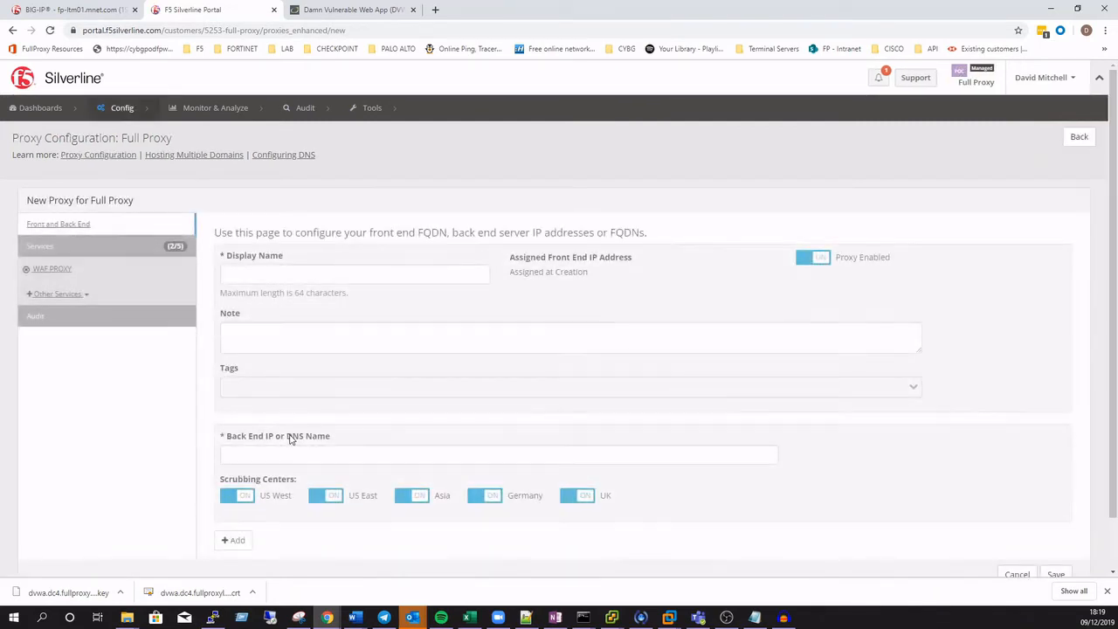
left_click(275, 277)
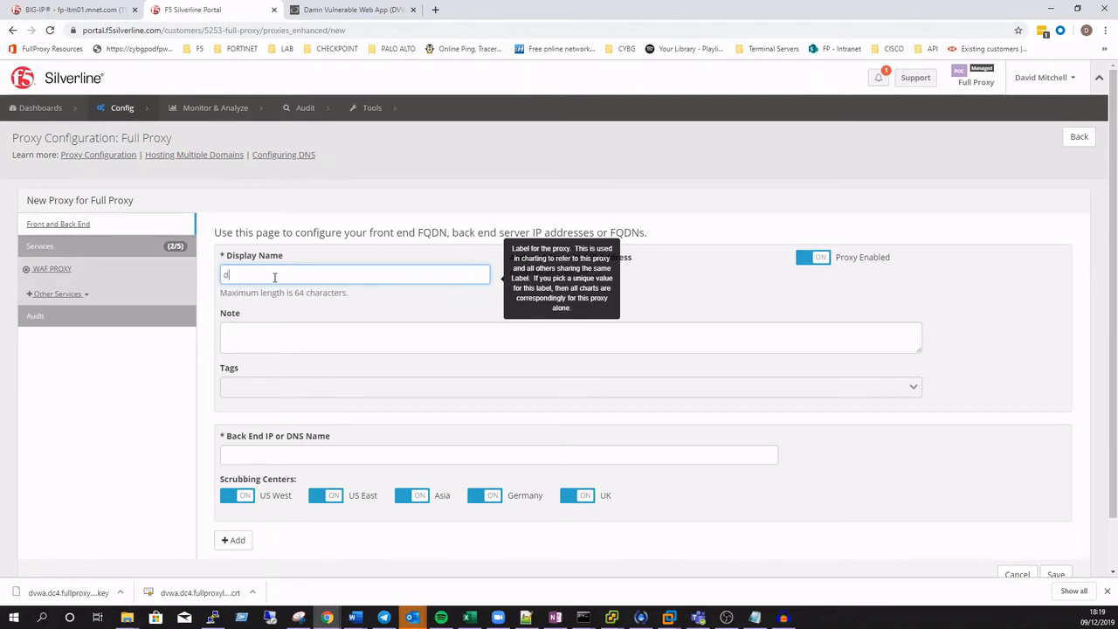
type("dvwa-policy-1")
left_click(274, 336)
left_click(295, 451)
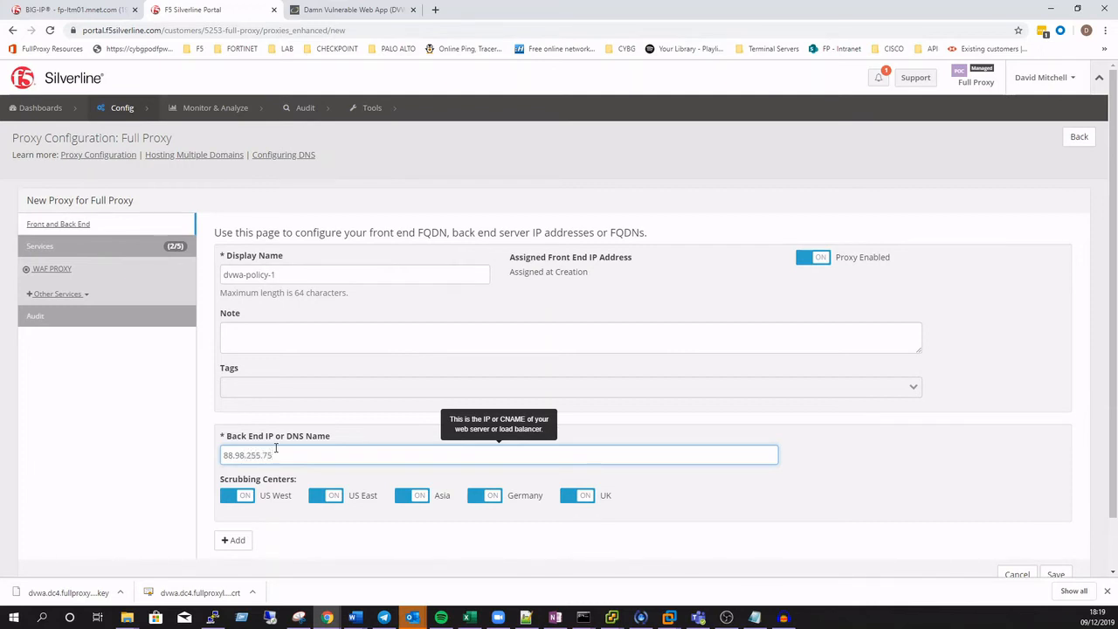
left_click(1057, 573)
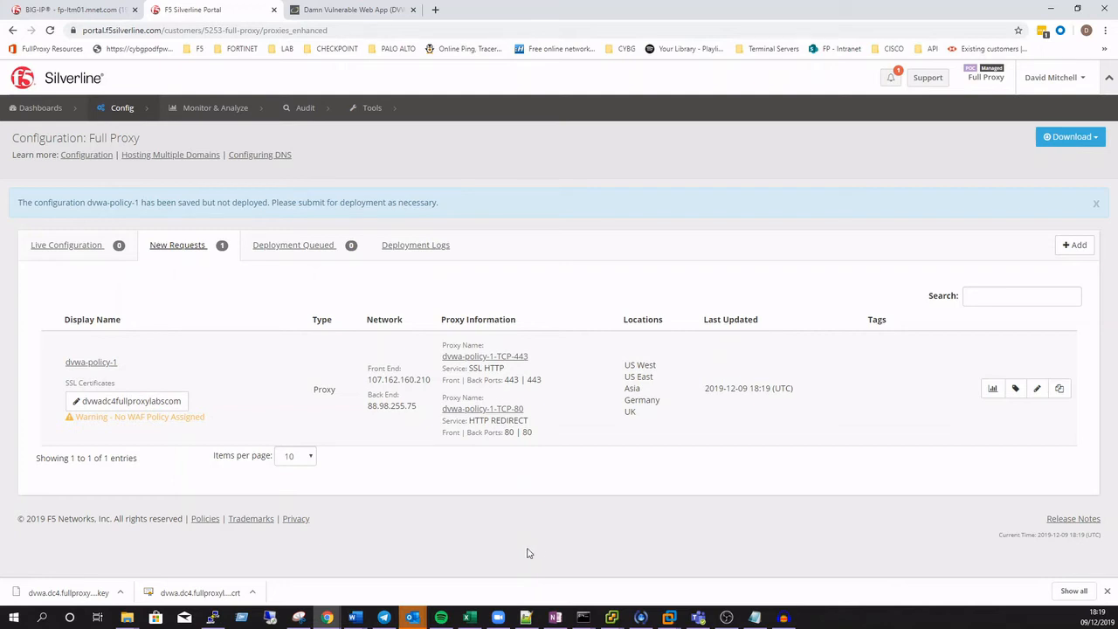
Edit the dvwa-policy-1 proxy and assign the dvwa WAF policy under its WAF proxy security policies
left_click(1037, 389)
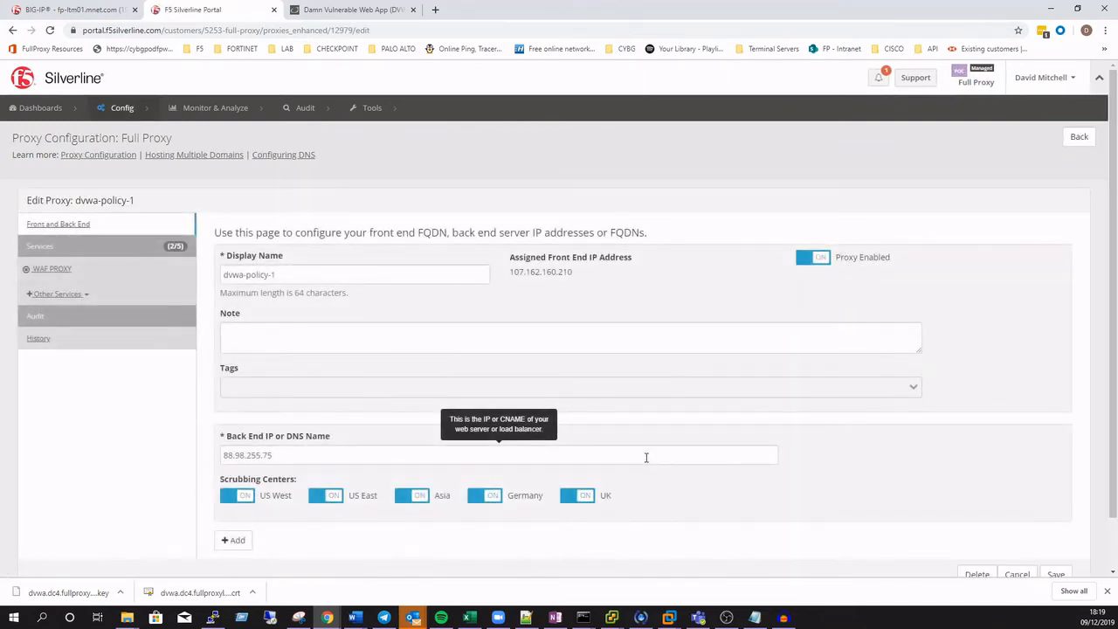
left_click(53, 270)
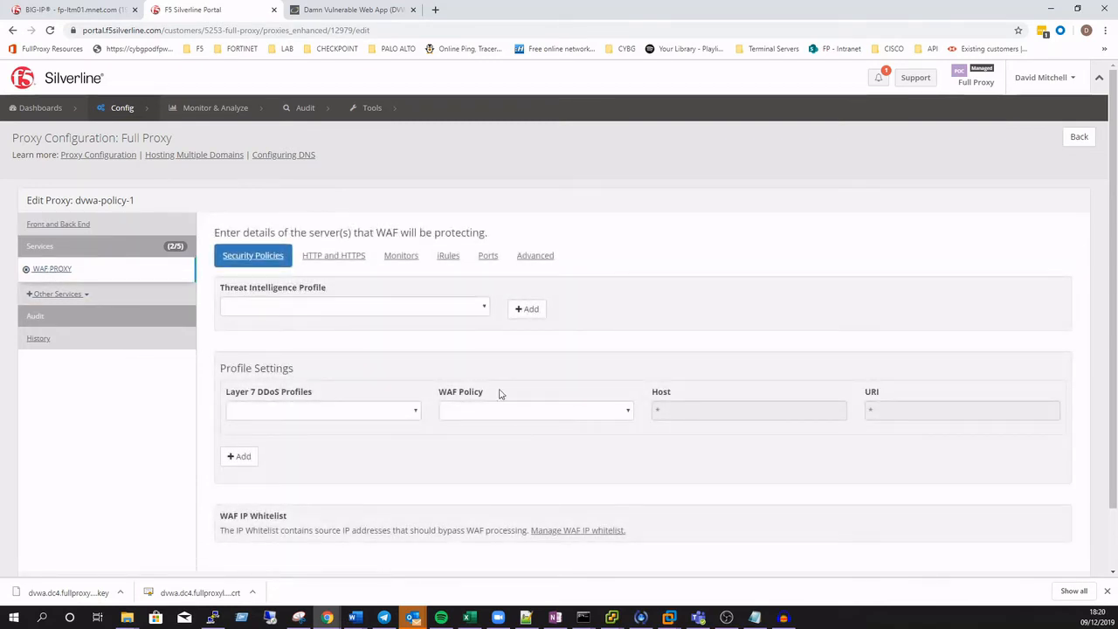
left_click(579, 418)
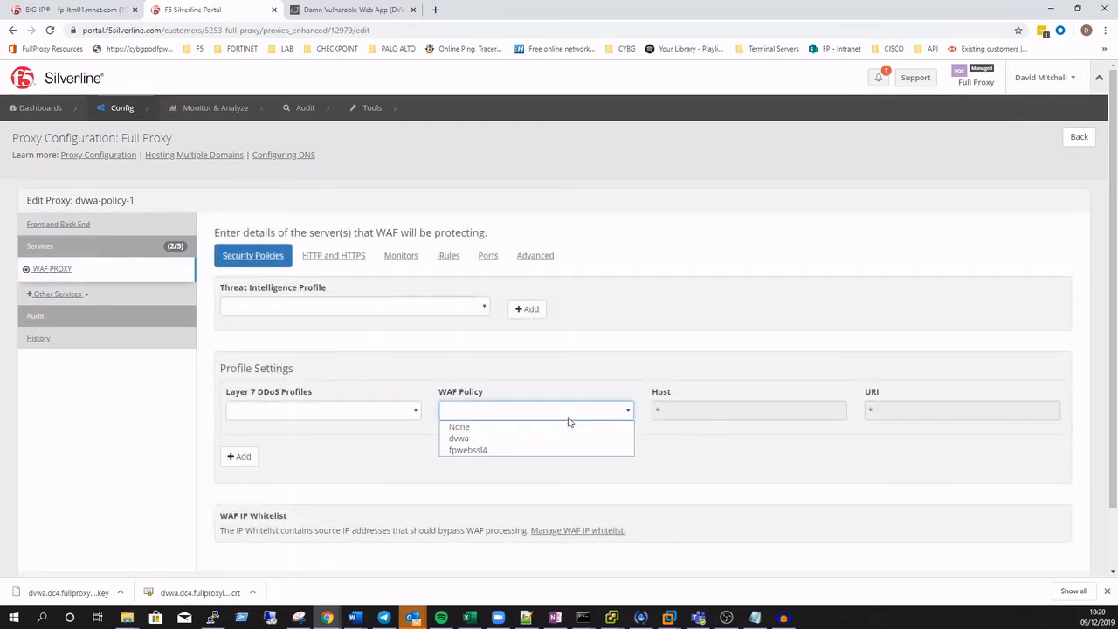
left_click(469, 438)
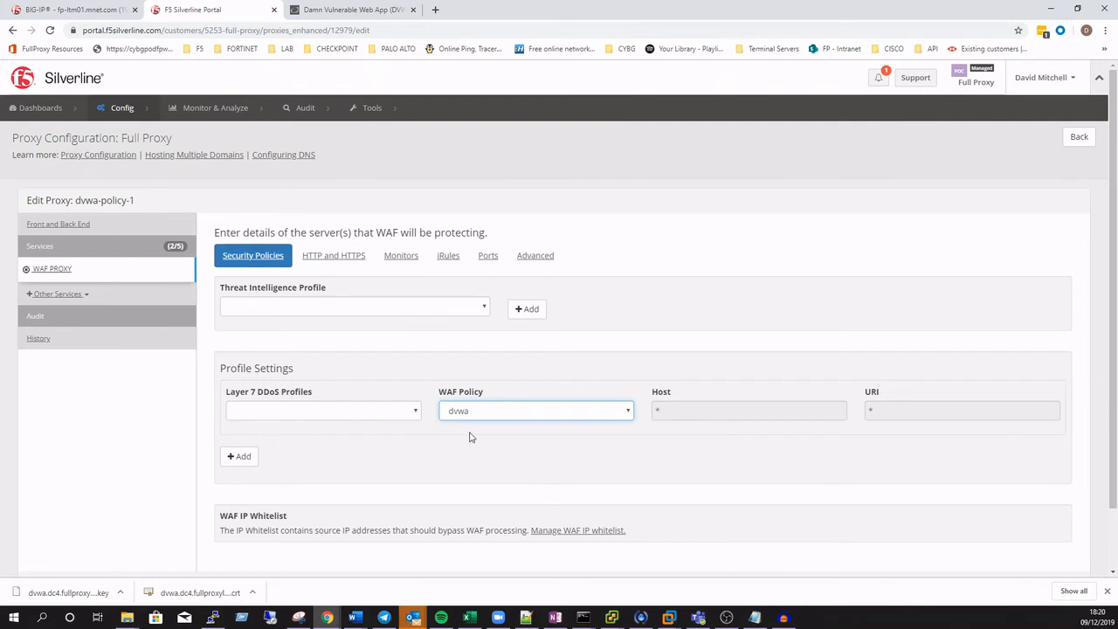
Review the proxy's HTTP and HTTPS, Monitors, iRules, Ports and Advanced settings, save it and refresh the deployment status
left_click(341, 265)
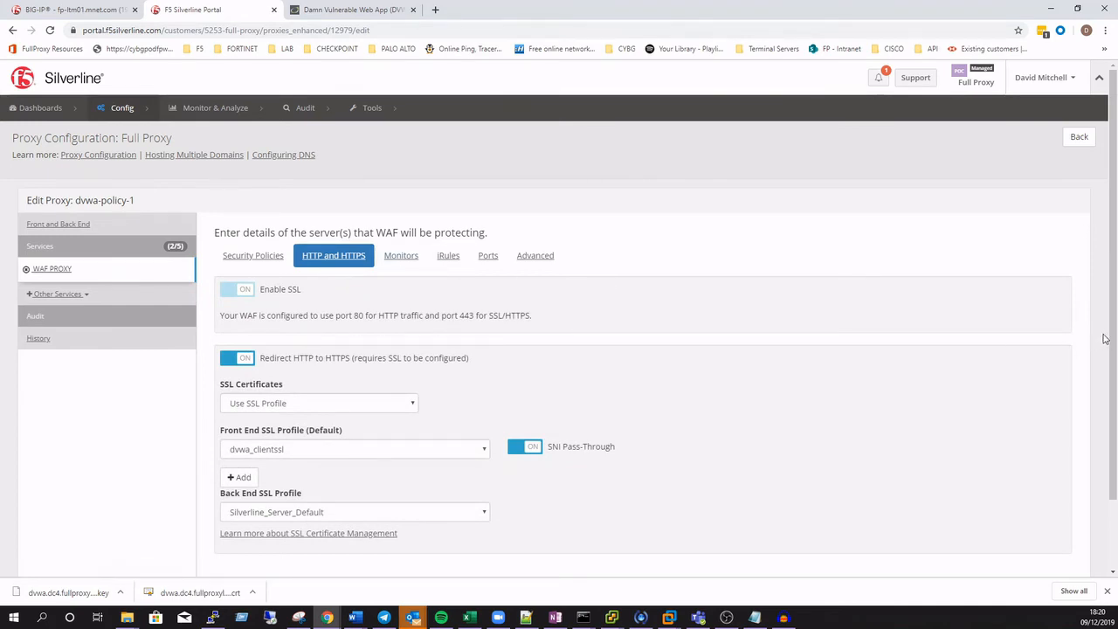
scroll(1114, 385, "down", 1)
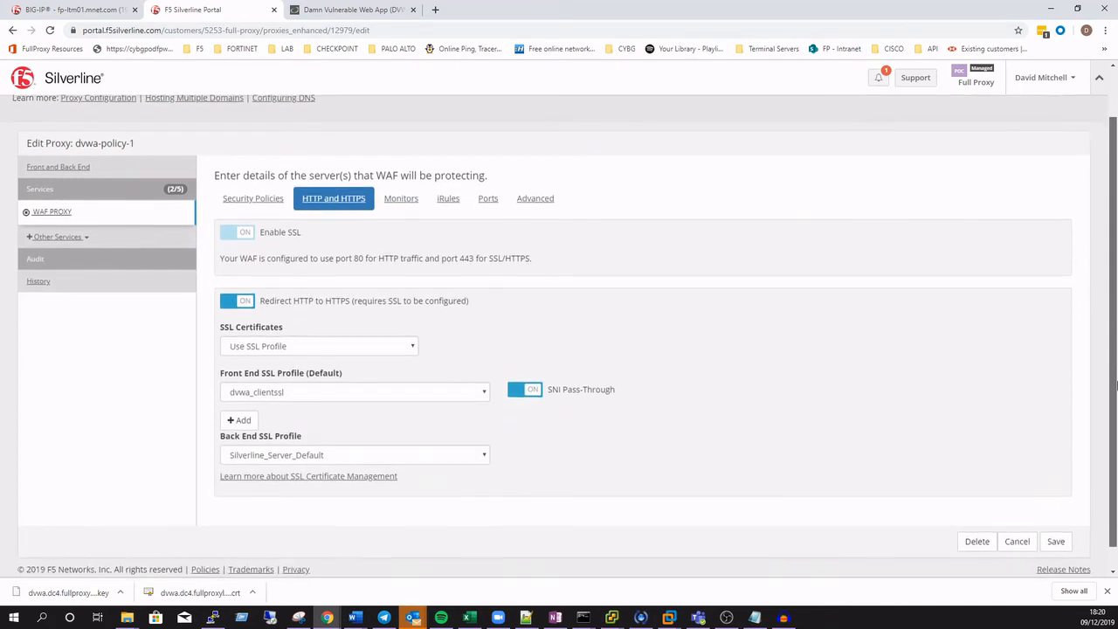
left_click(401, 198)
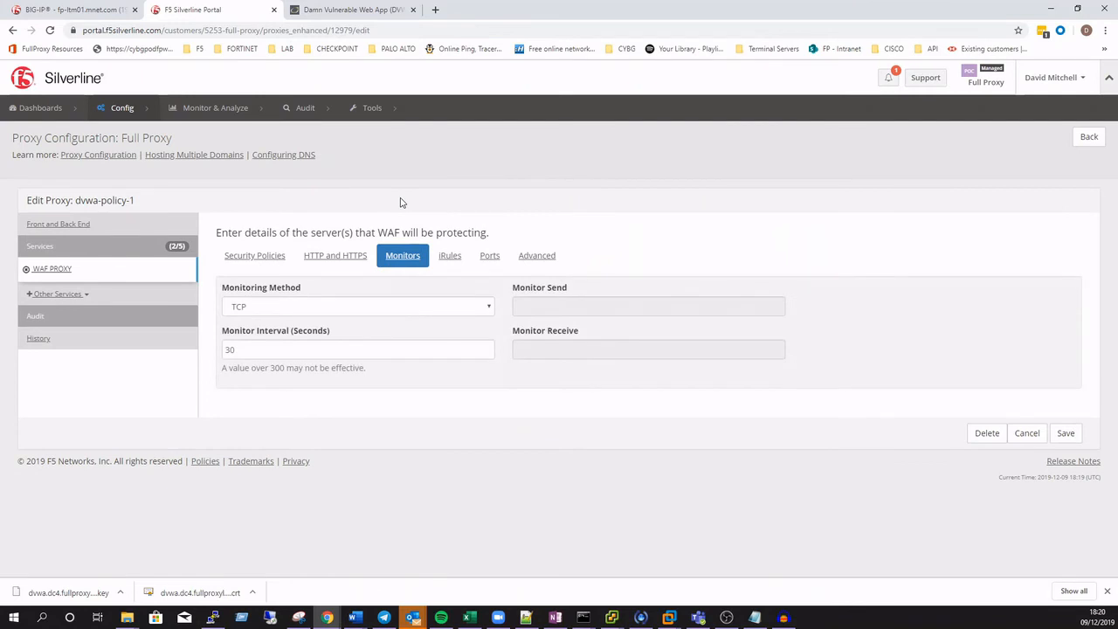
left_click(457, 259)
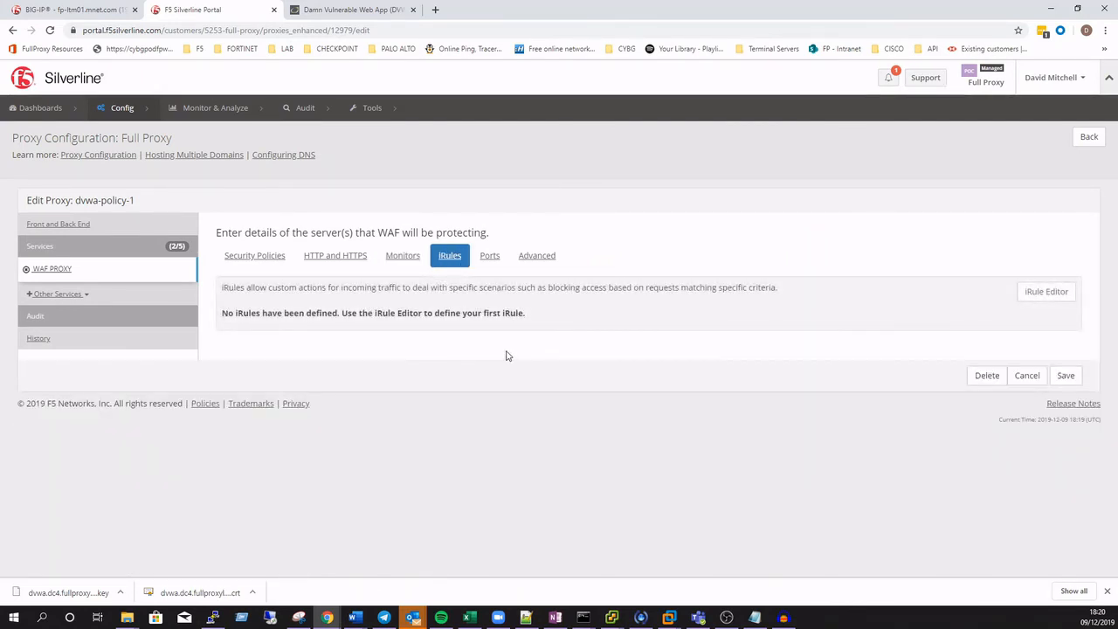
left_click(494, 264)
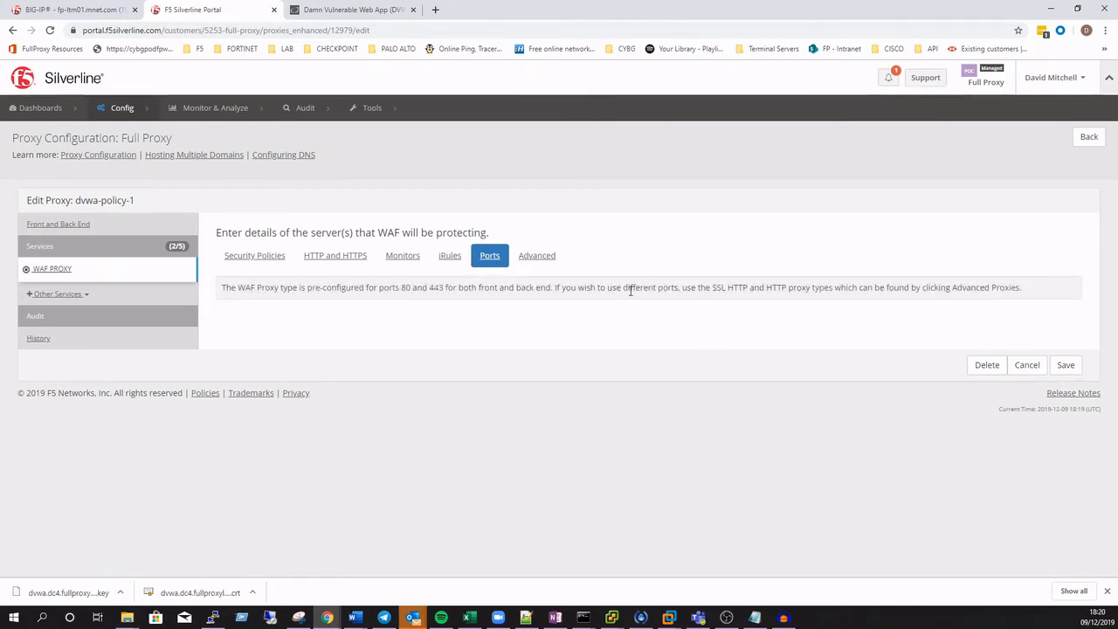
left_click_drag(631, 291, 1023, 290)
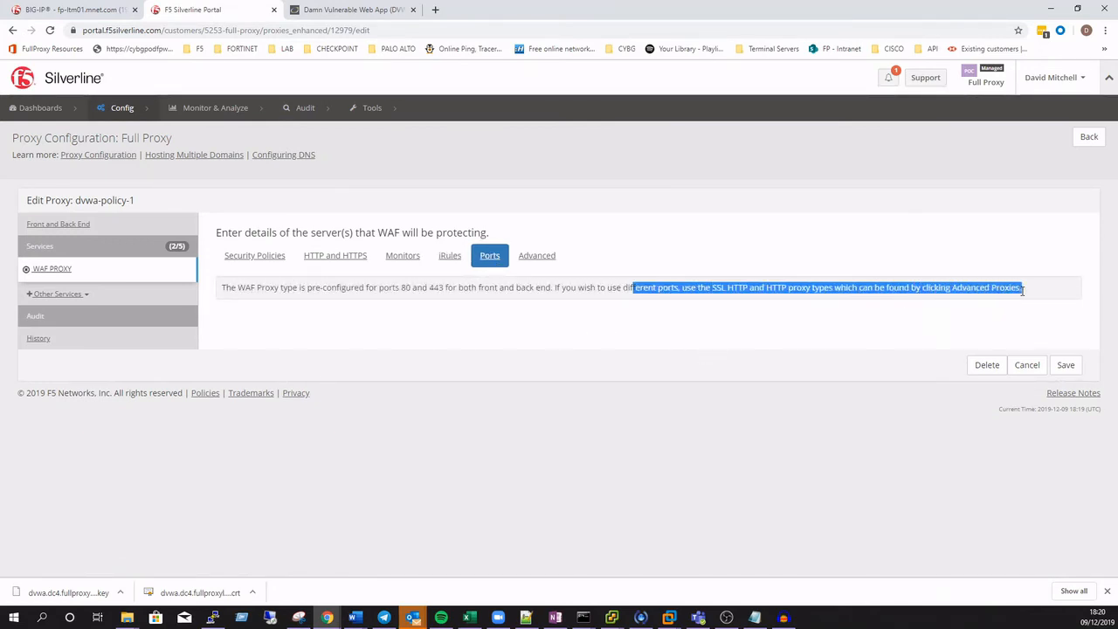
left_click(540, 262)
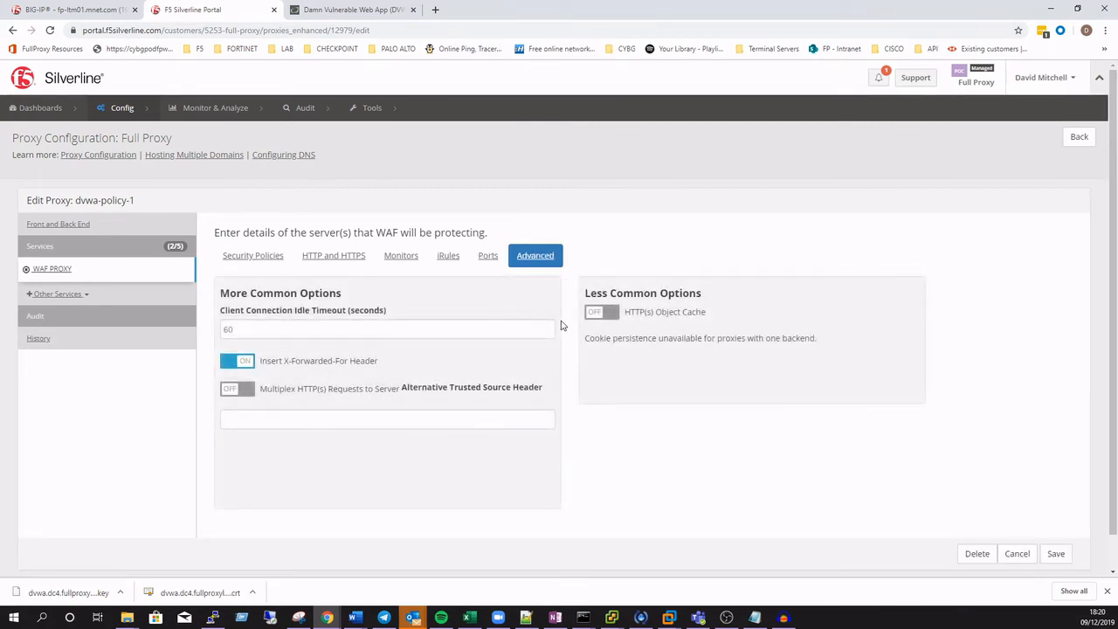
left_click(1054, 553)
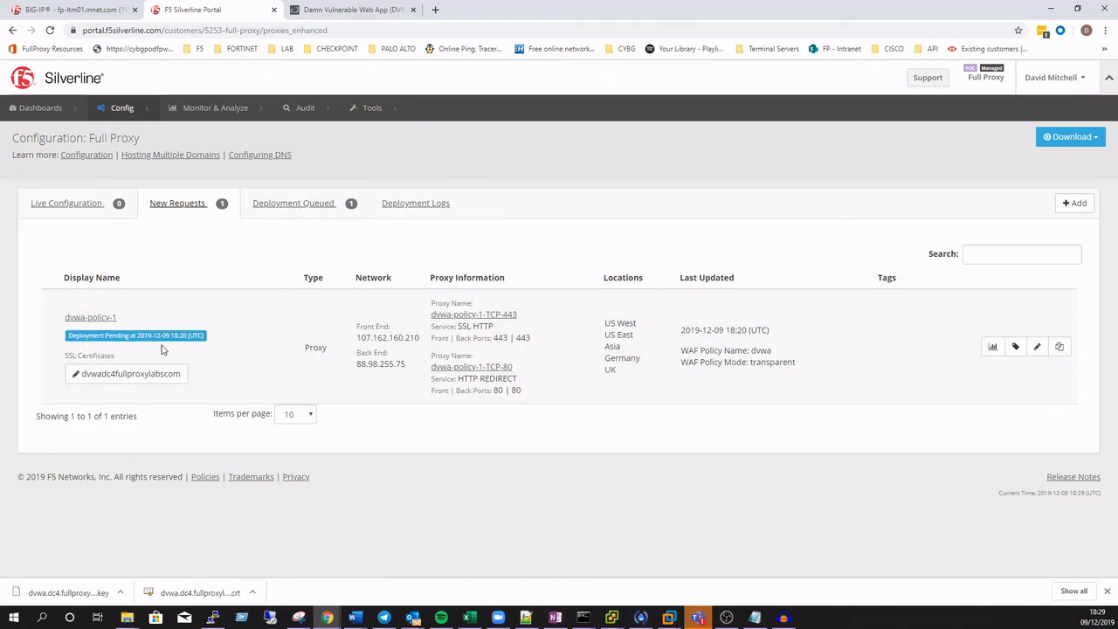
left_click(303, 210)
key("F5")
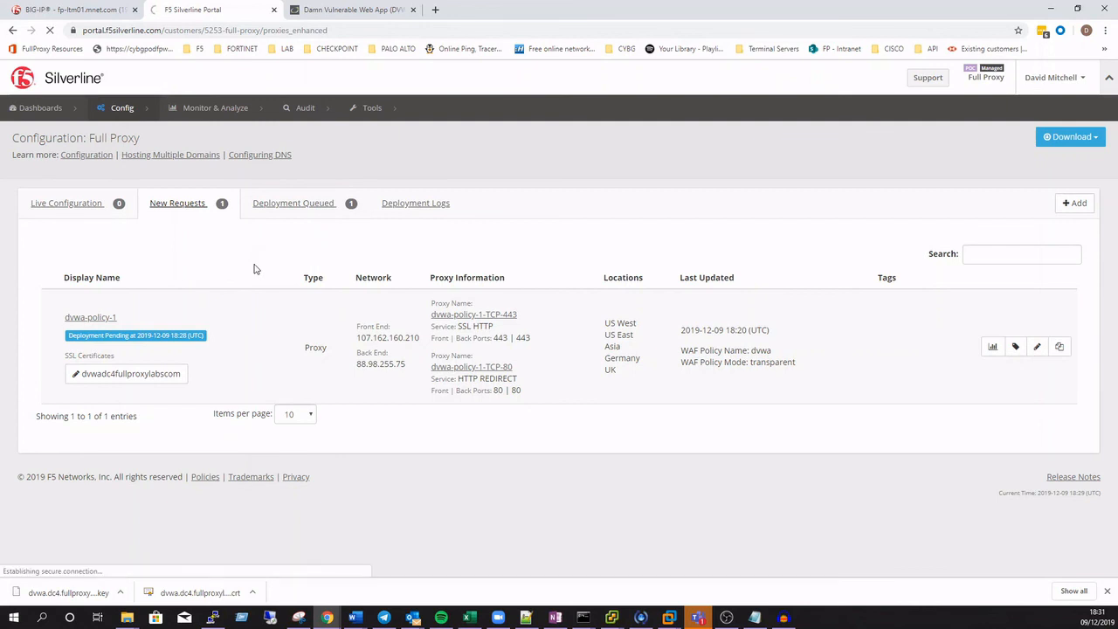